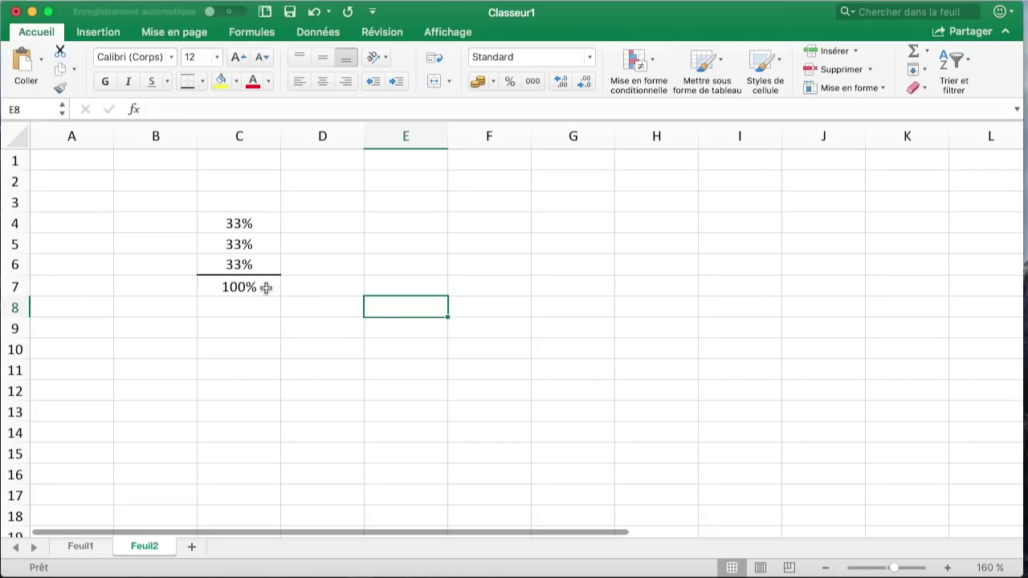
- Examine the formulas behind the percentages in C4:C6 and the total in C7
drag(250, 223, 241, 287)
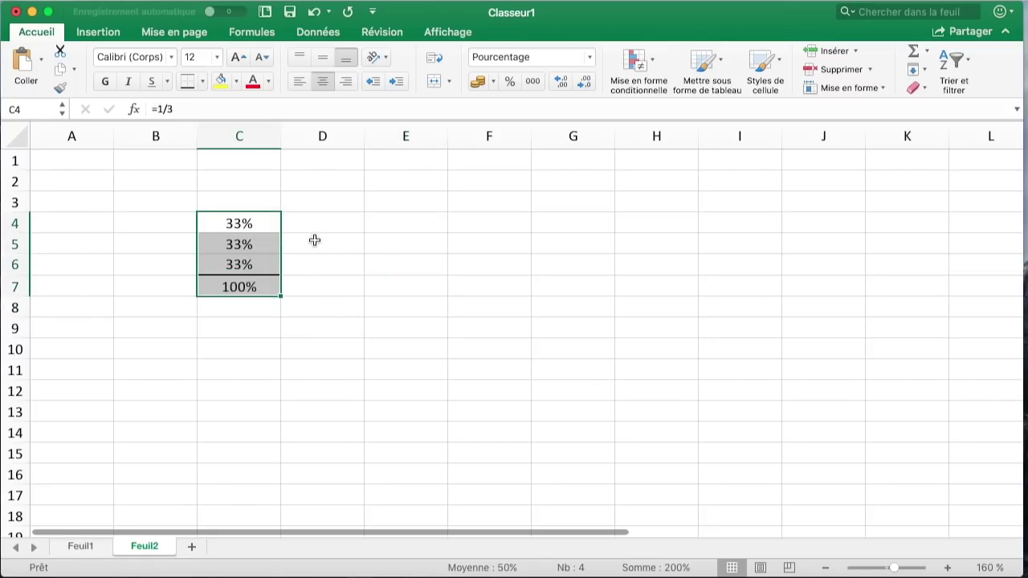
click(298, 230)
click(260, 223)
click(237, 249)
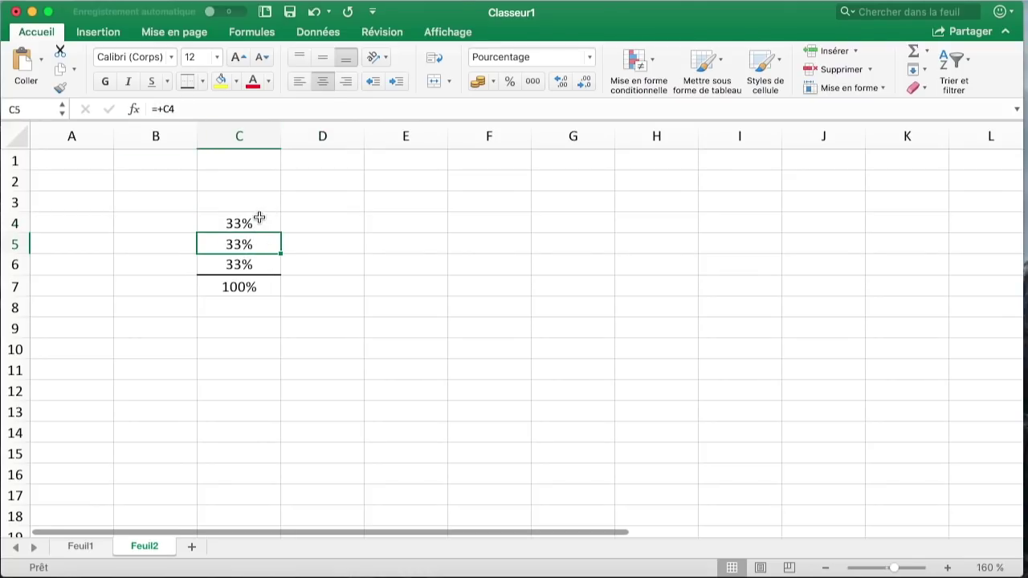
click(244, 288)
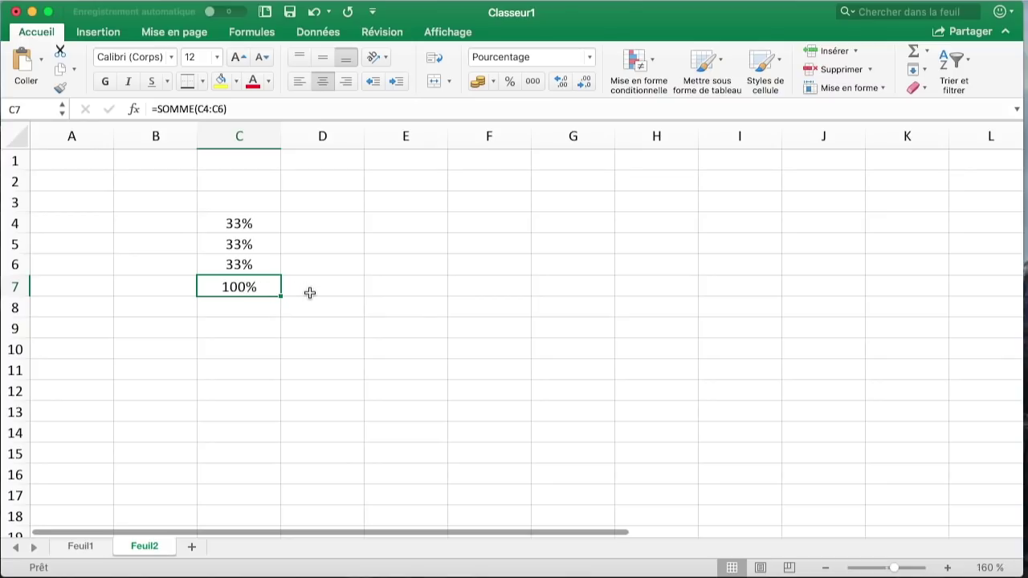
click(252, 219)
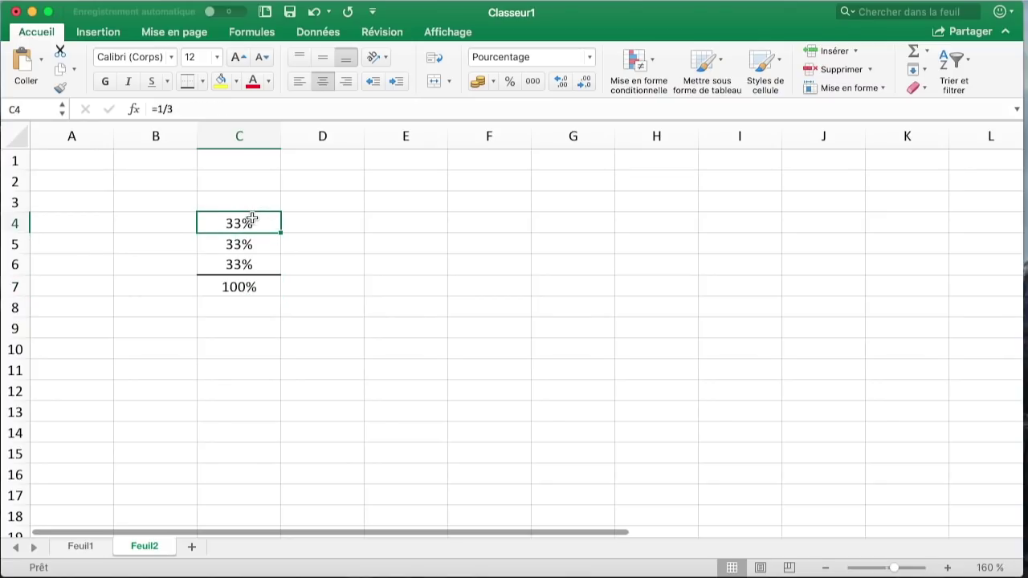
click(259, 270)
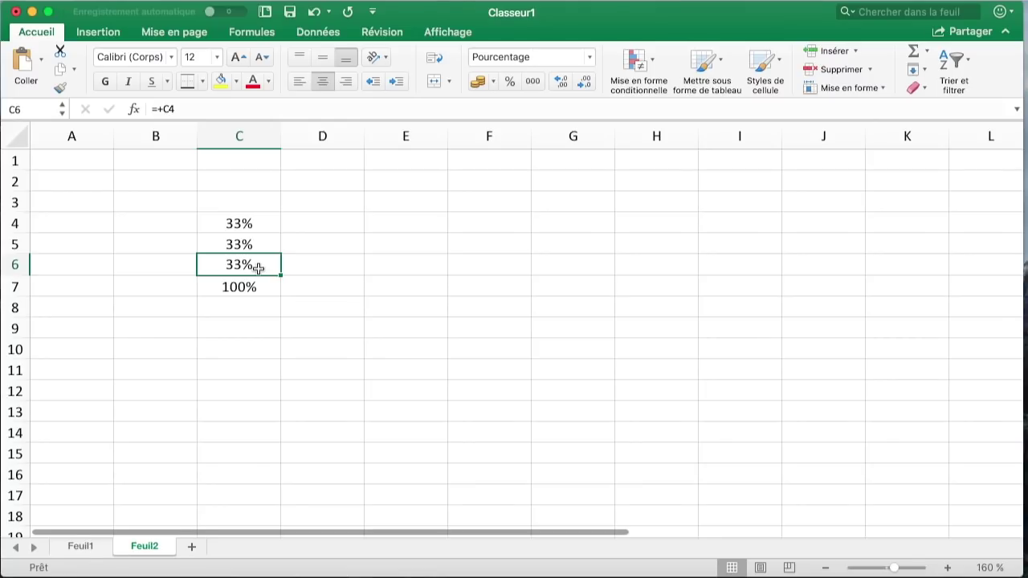
click(412, 226)
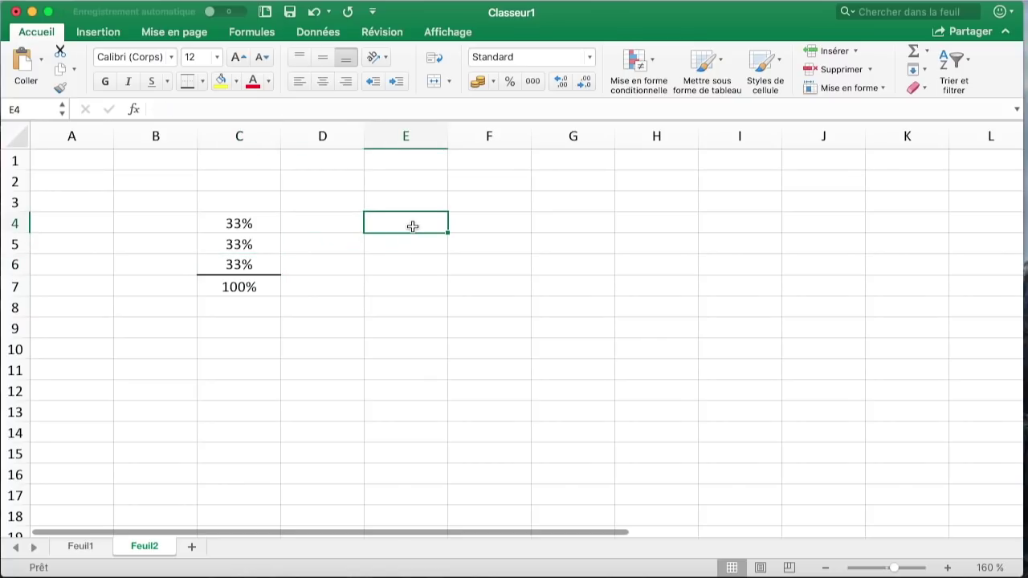
click(273, 283)
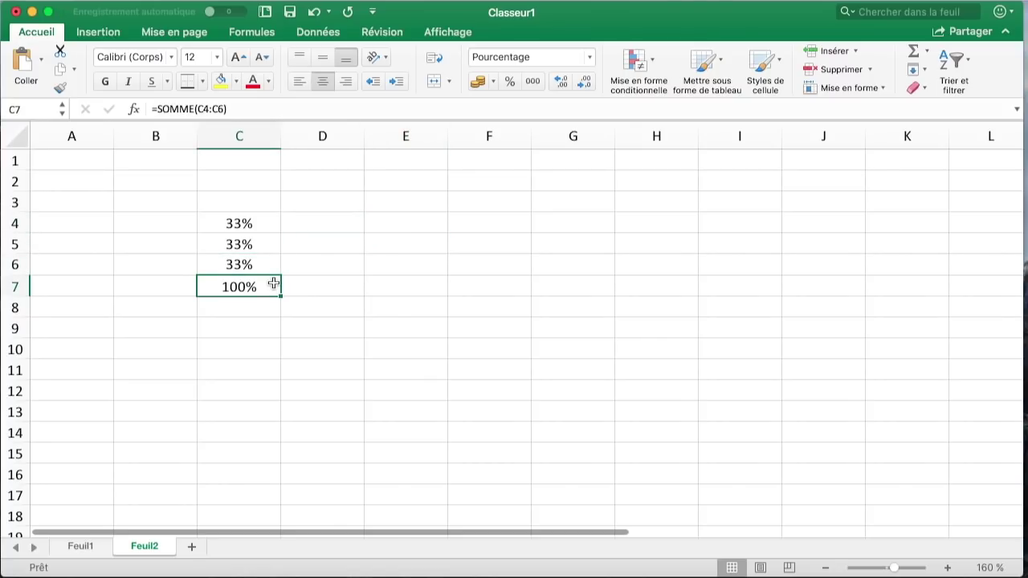
- Enter =ARRONDI(C4;2) in E4 to round the first percentage, and fill the formula down to E6
click(389, 221)
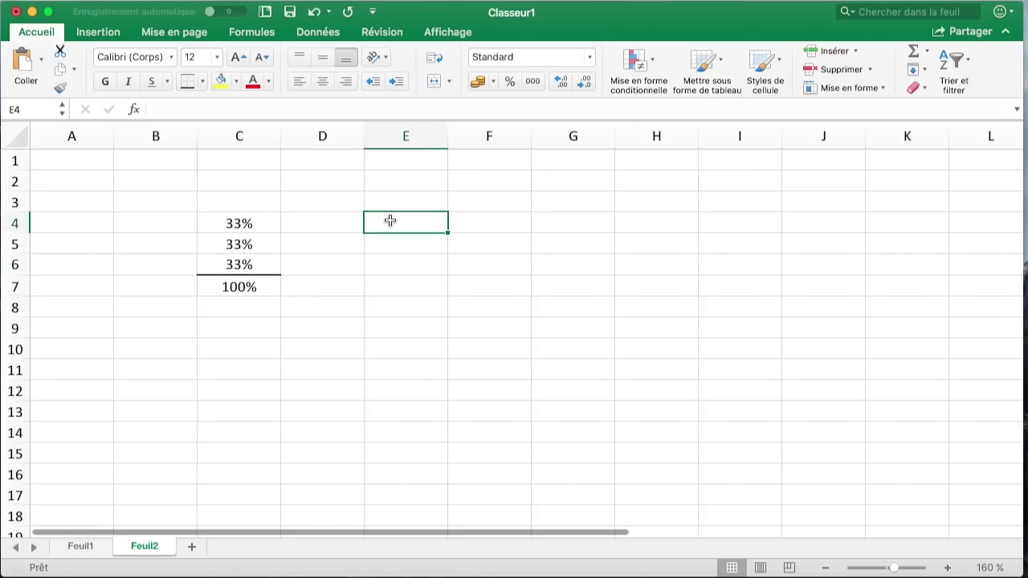
mouse_move(254, 223)
mouse_down()
mouse_move(252, 264)
mouse_move(253, 225)
mouse_up()
click(376, 225)
text(=ARRONDI()
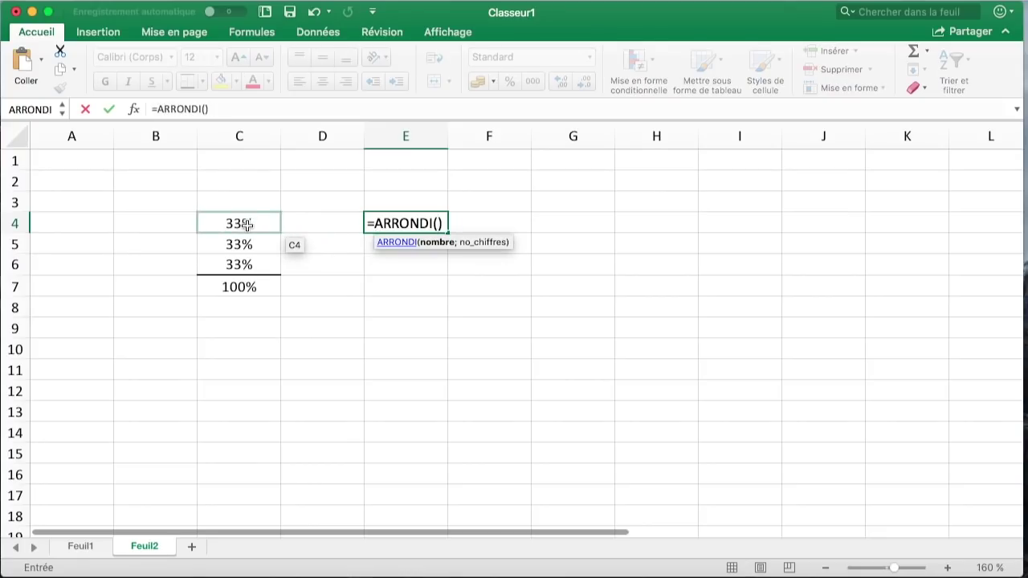
click(247, 225)
click(453, 224)
text(;)
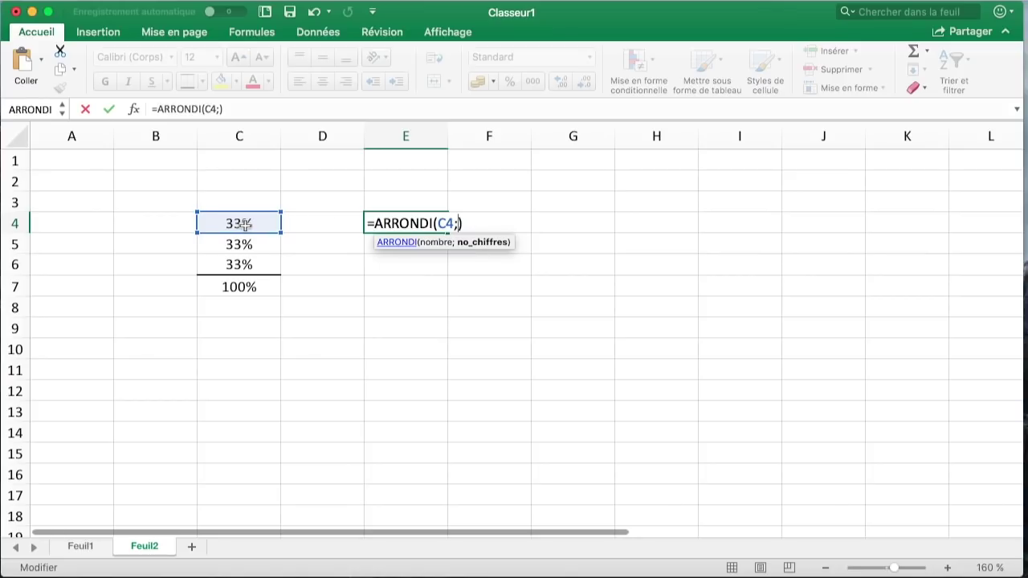
text(2)
key(Return)
click(441, 223)
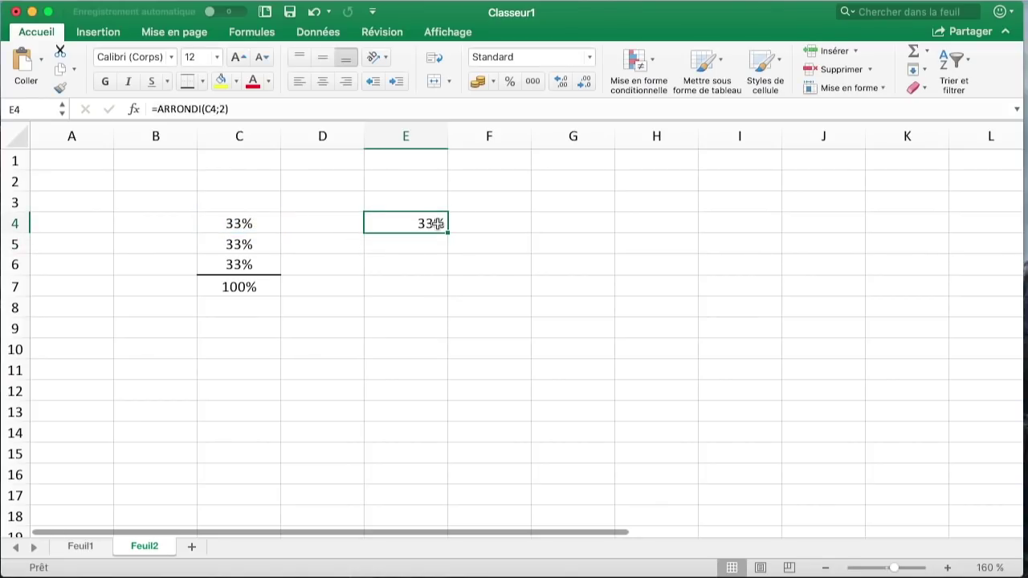
drag(449, 232, 443, 275)
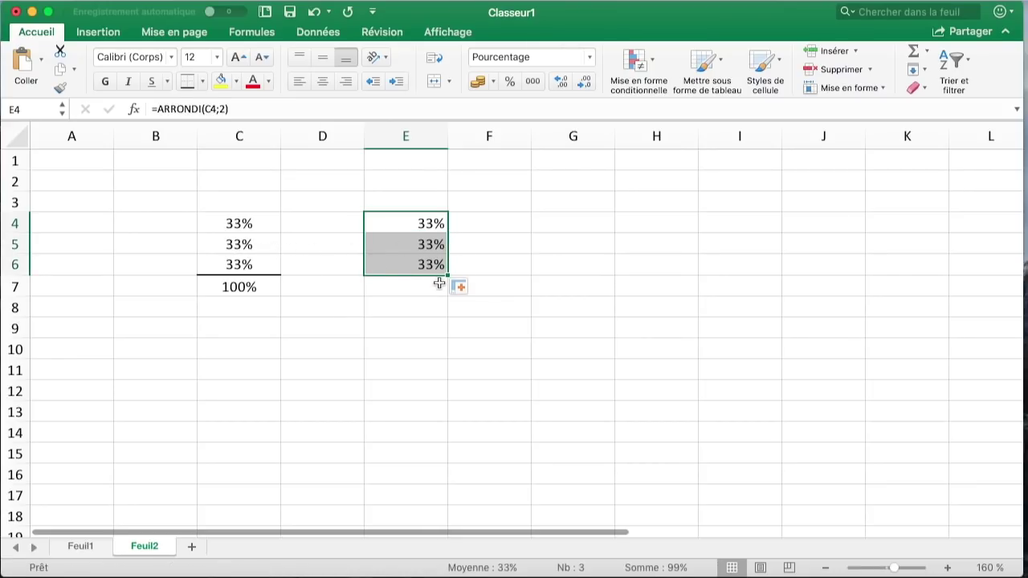
- Show C4 with two decimals to compare it with E4, and return it to zero decimals
click(422, 225)
click(239, 221)
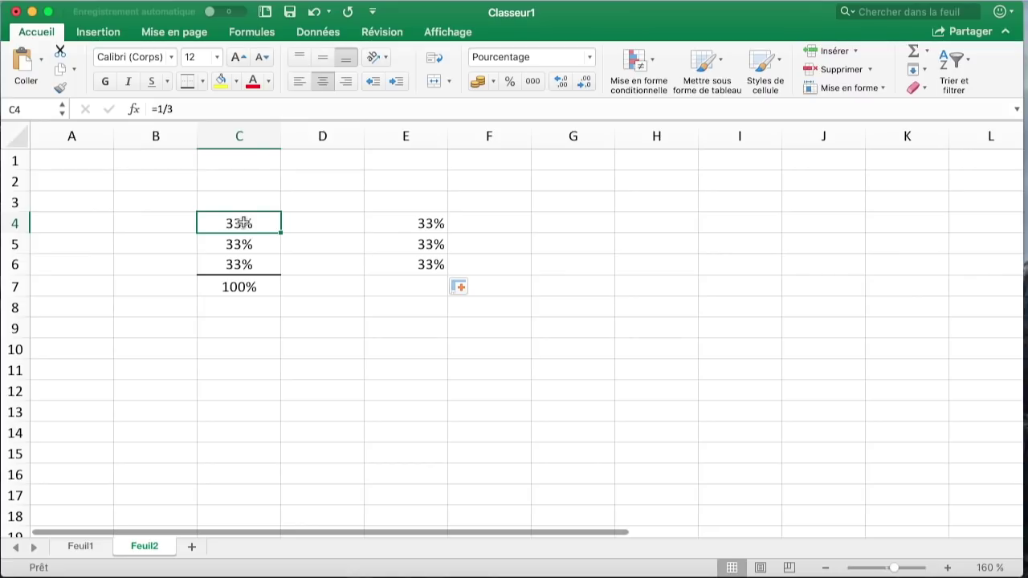
double_click(560, 81)
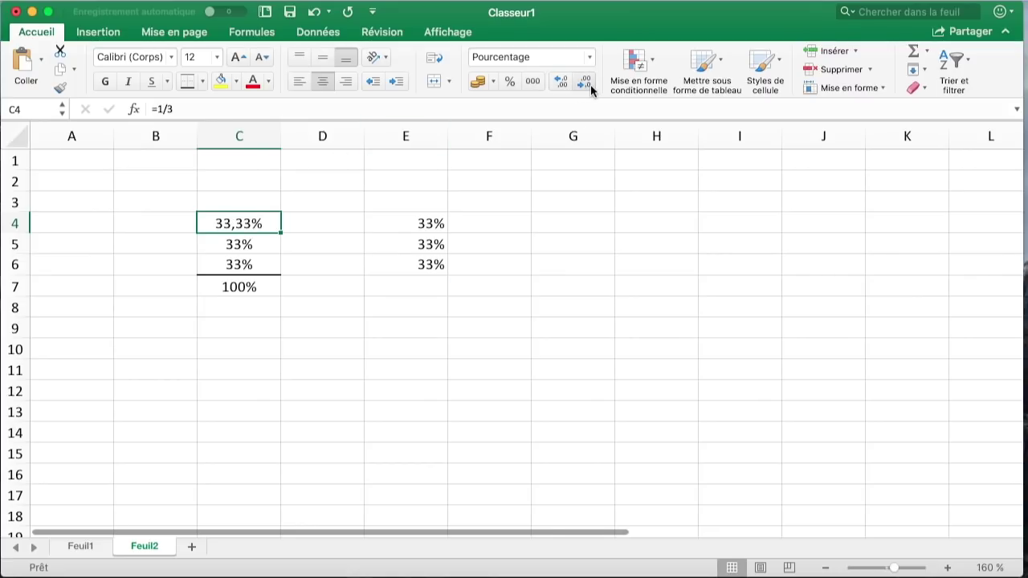
click(410, 228)
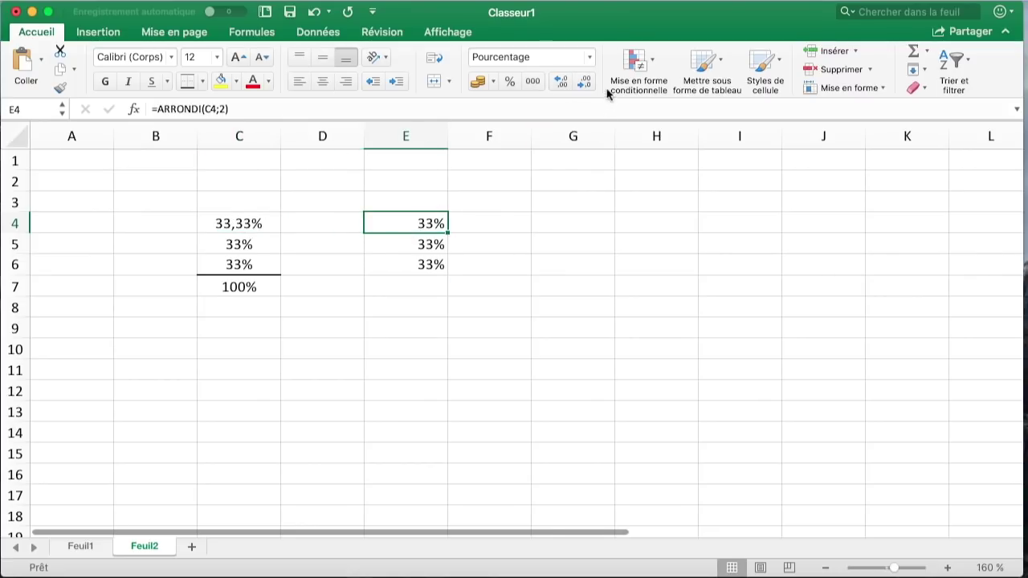
click(263, 220)
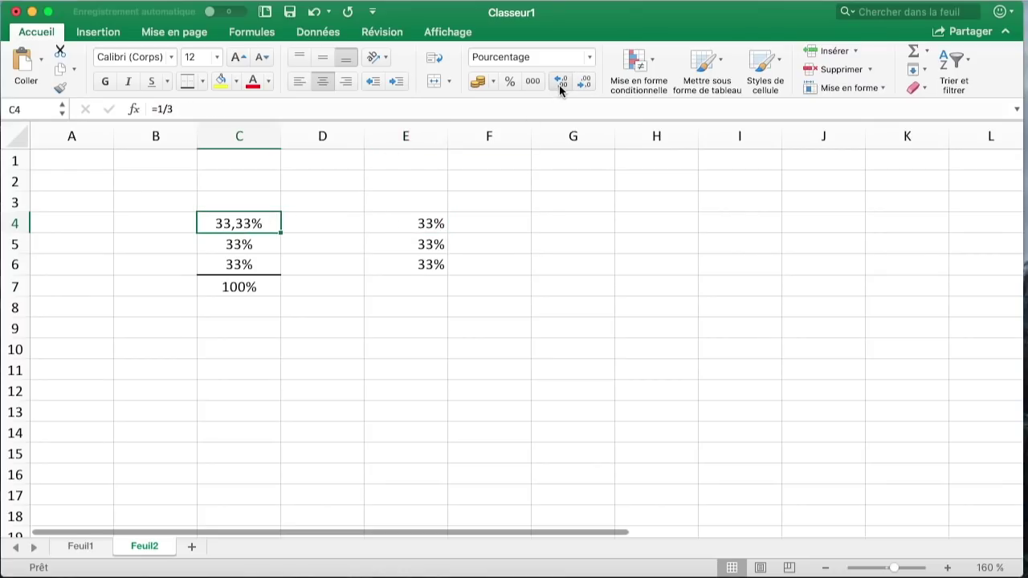
double_click(587, 85)
- Total the rounded percentages in E7 with a SOMME formula over E4:E6
click(421, 279)
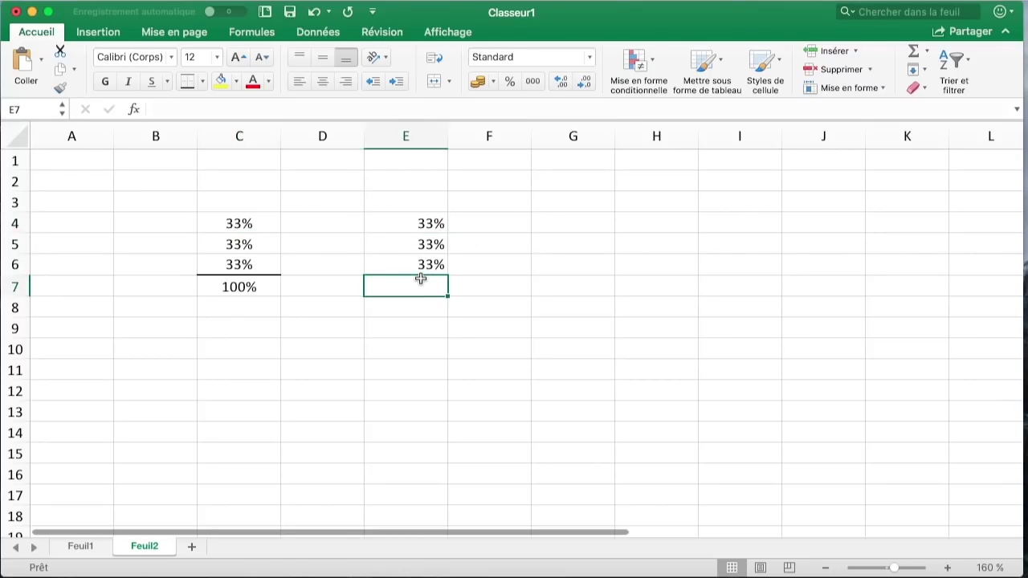
text(=somme()
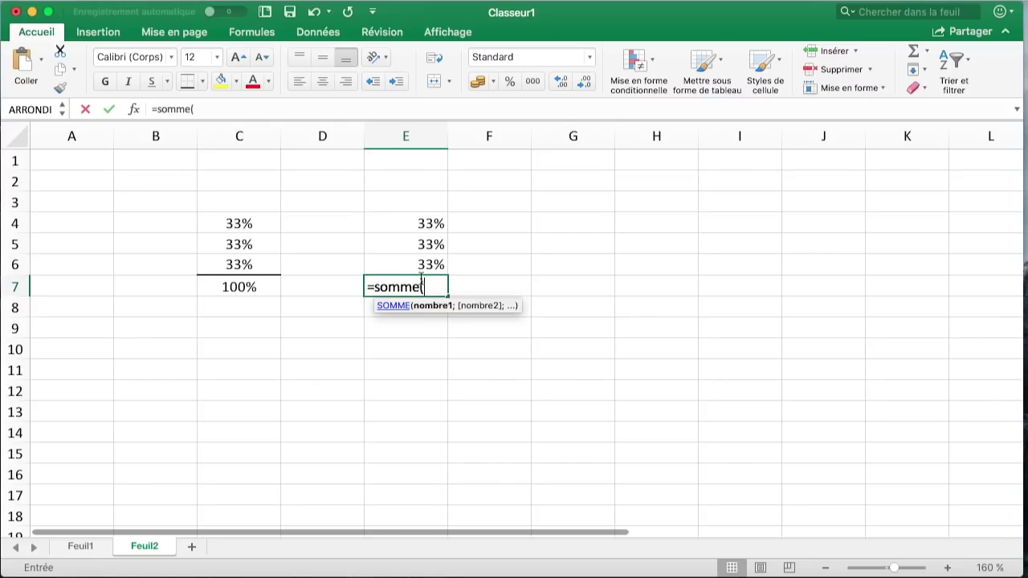
key(Up)
key(shift+Up)
key(shift+Up)
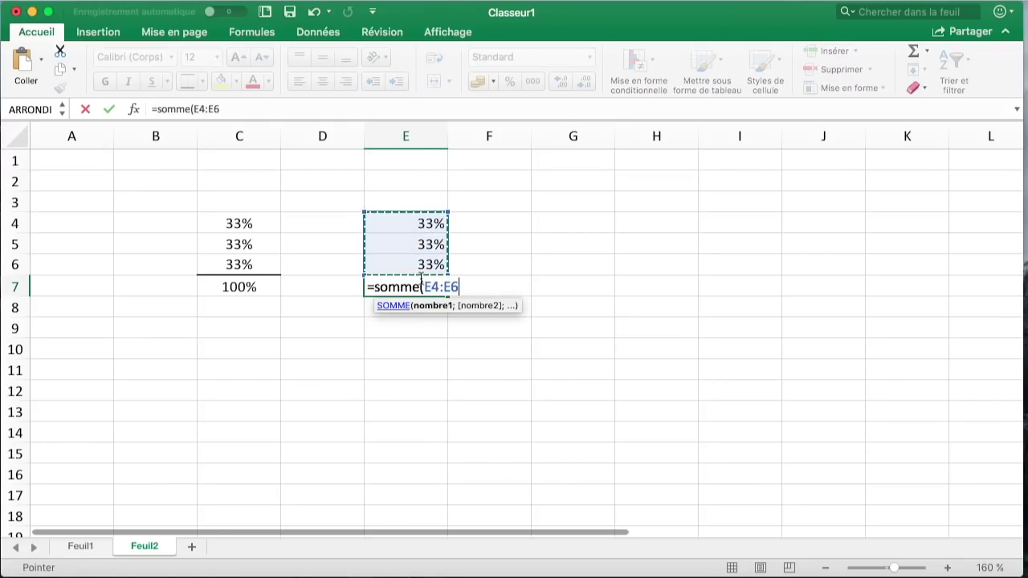
key(Return)
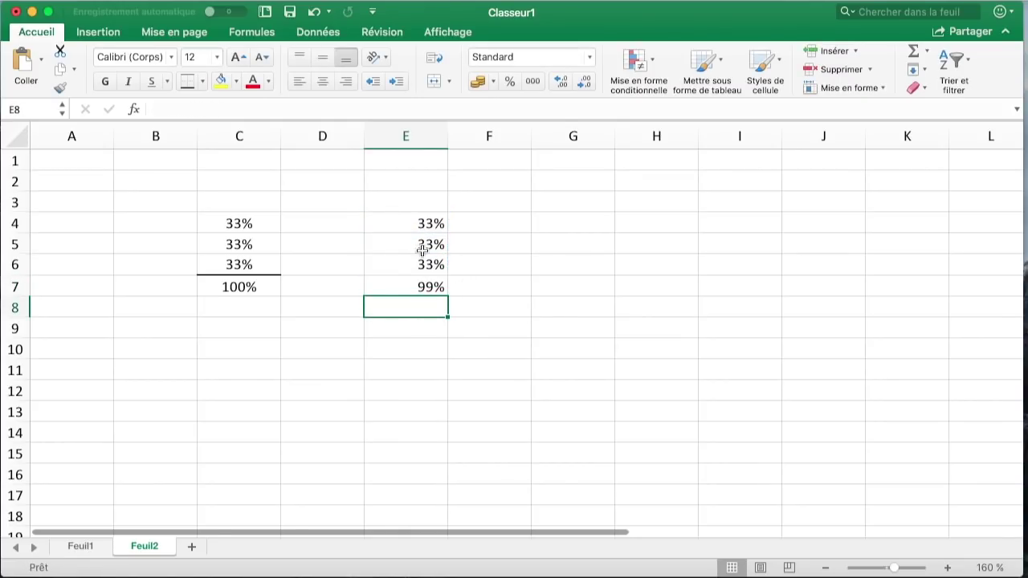
- Compare the SOMME totals in E7 and C7 and review the unrounded formulas in column C
click(420, 287)
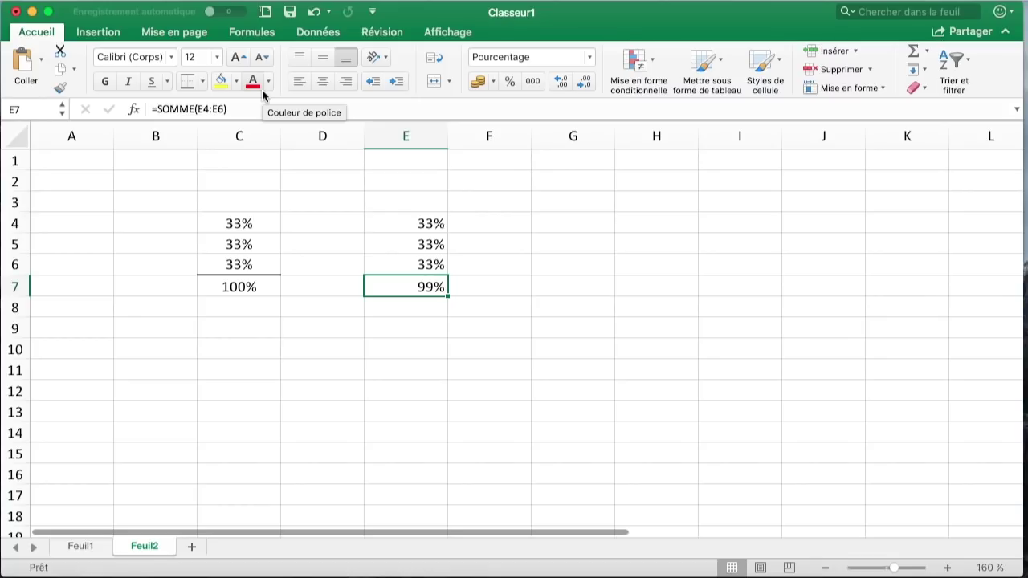
click(421, 325)
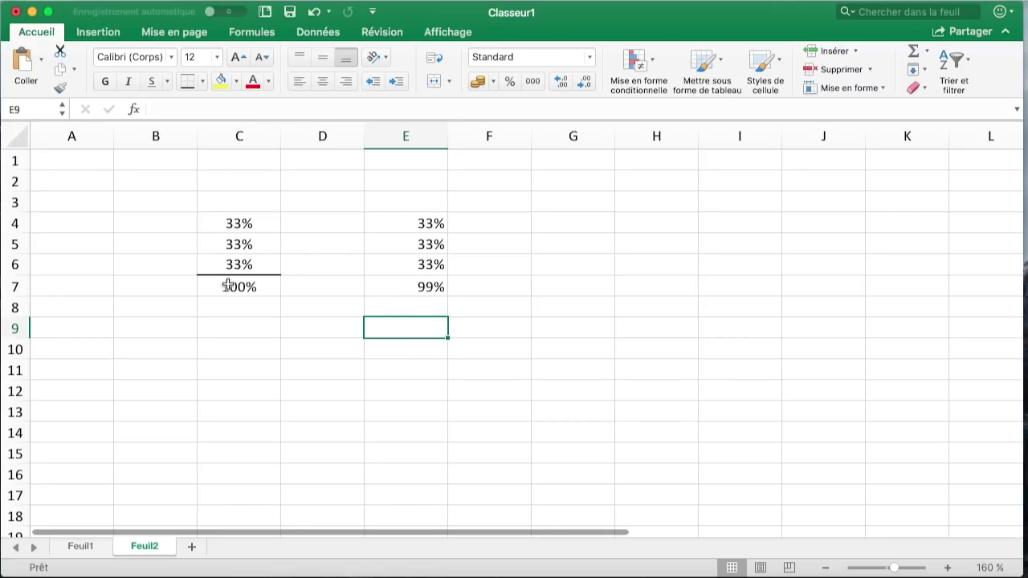
click(420, 287)
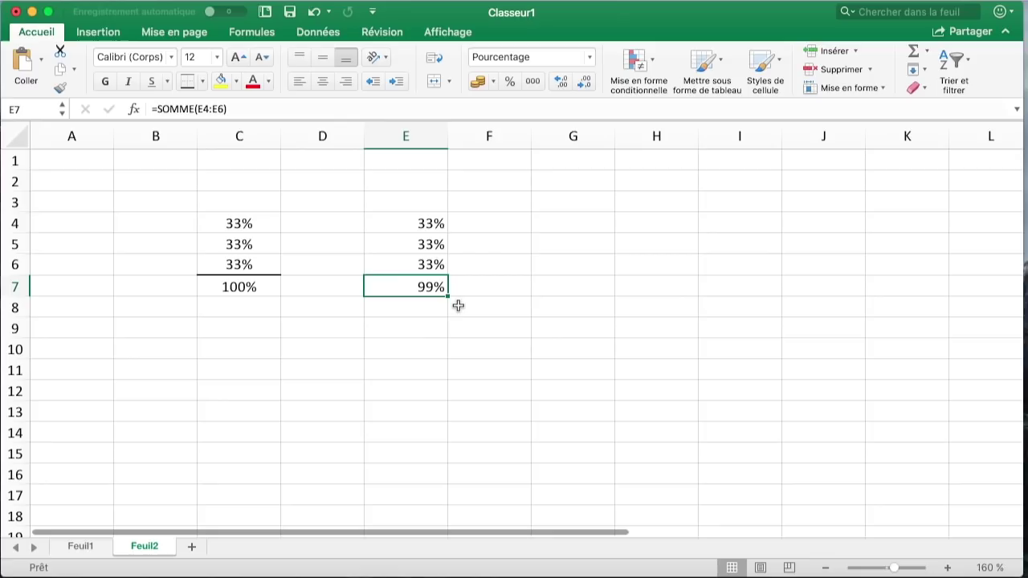
click(263, 285)
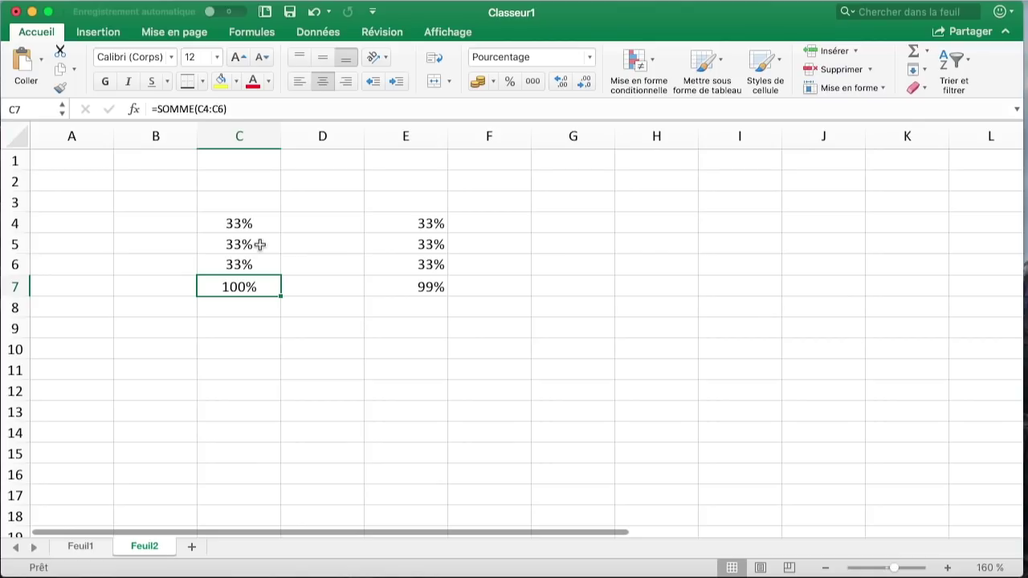
click(257, 224)
key(Down)
key(Down)
key(Down)
key(Up)
key(Up)
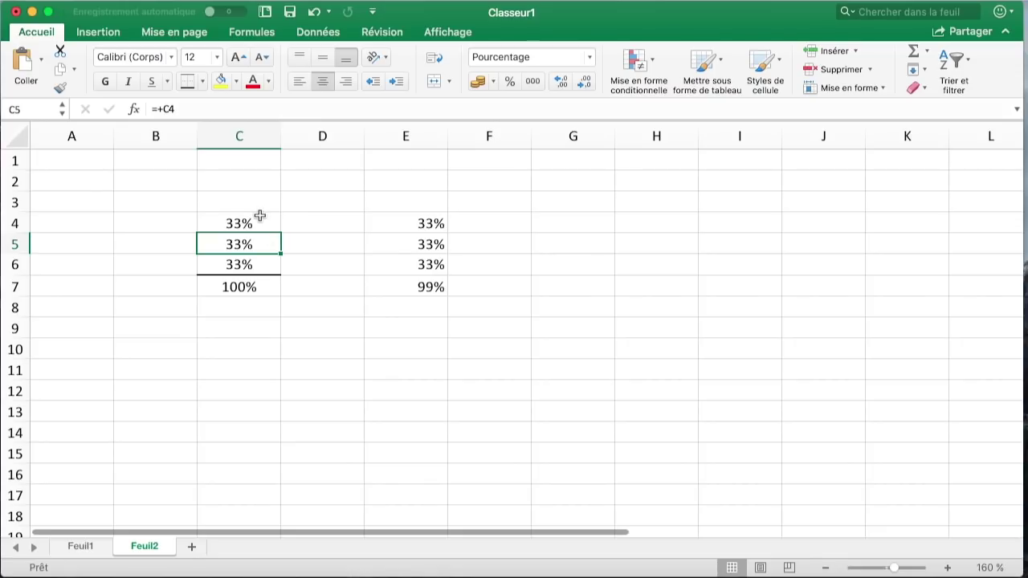
- Enter 123,5 in cell G4 as the starting value of a new series
click(573, 223)
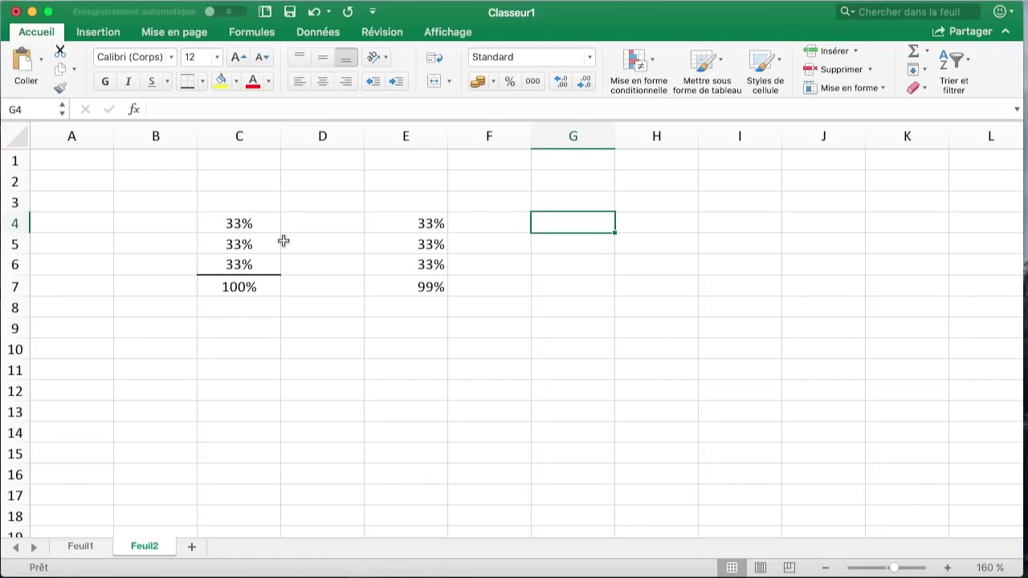
text(123,5)
key(Return)
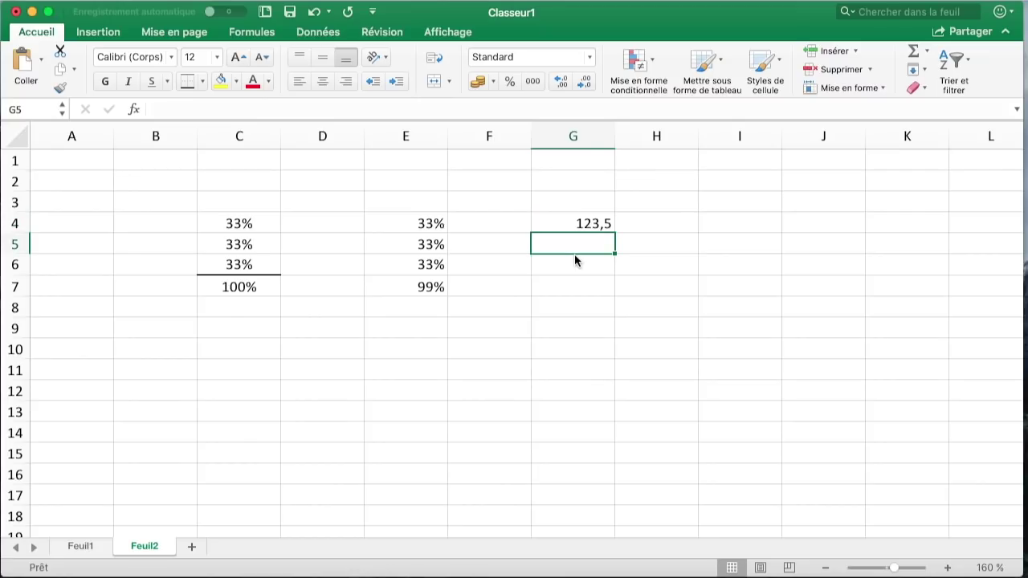
- Enter the formula =20+G4 in G5 and fill it down to G12
text(+)
text(20+G4)
key(Return)
click(592, 247)
drag(615, 254, 615, 400)
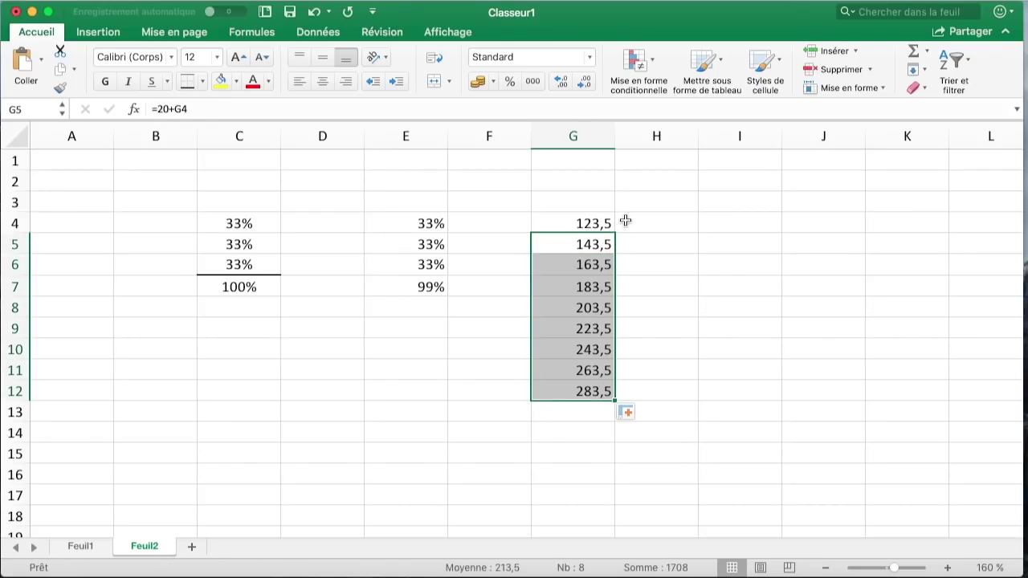
click(647, 207)
click(604, 224)
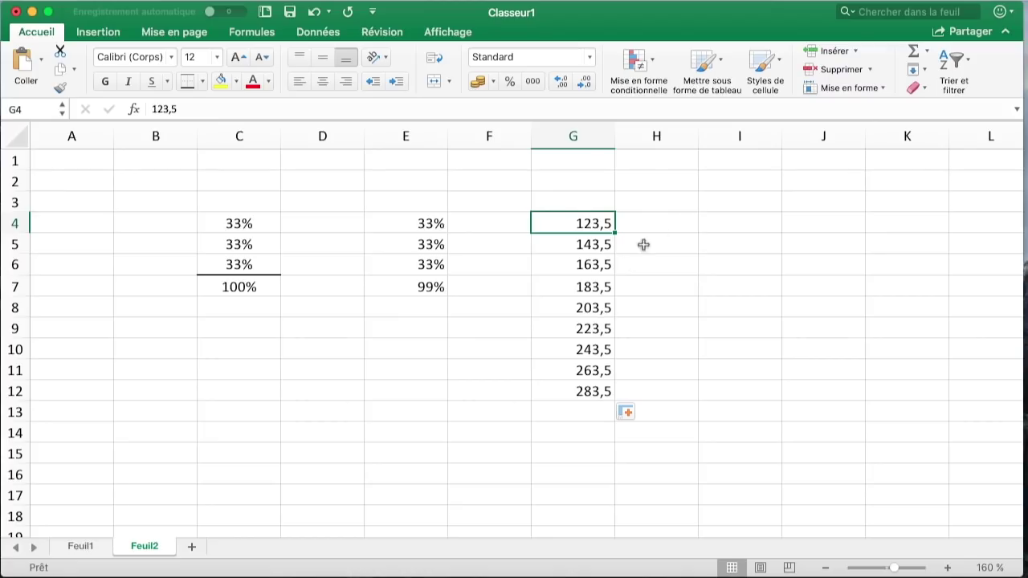
- Total the series in G13 with a SOMME formula over G4:G12
click(574, 413)
text(=)
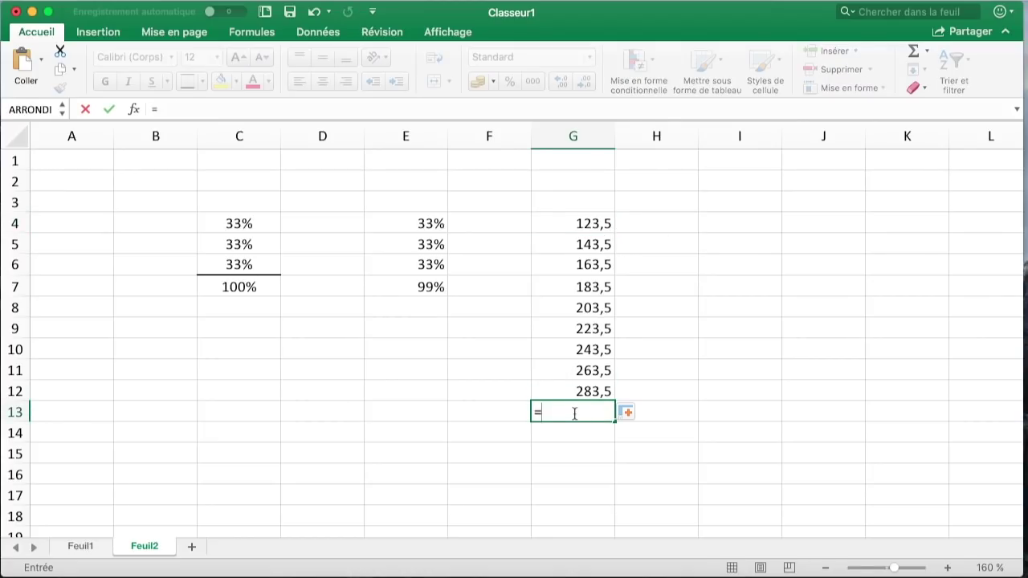
key(BackSpace)
text(=somme()
key(Up)
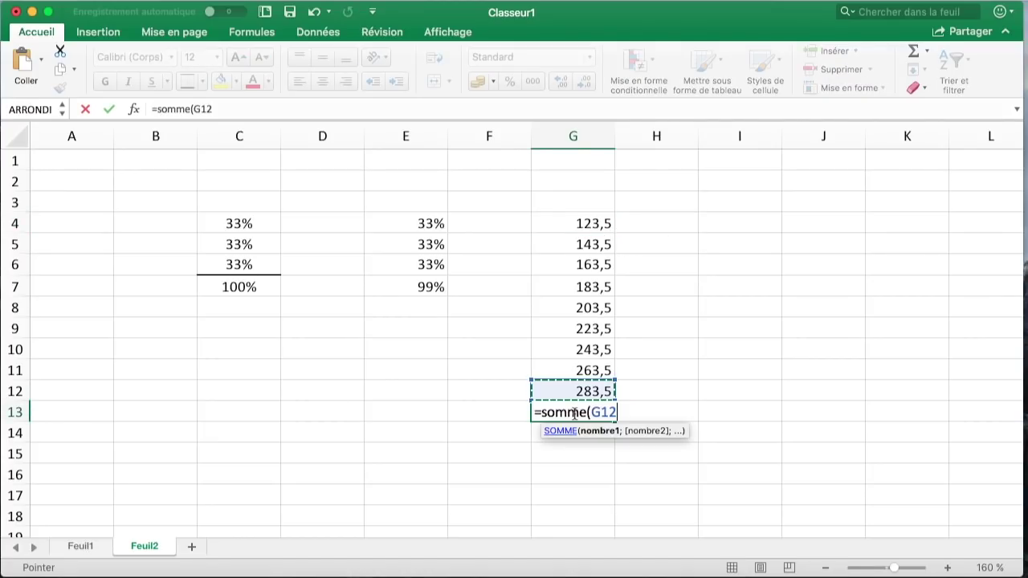
key(shift+Up)
key(shift+Up)
key(shift+Up)
key(shift+Up)
key(shift+Up)
key(shift+Up)
key(shift+Up)
key(shift+Up)
key(shift+Up)
key(shift+Down)
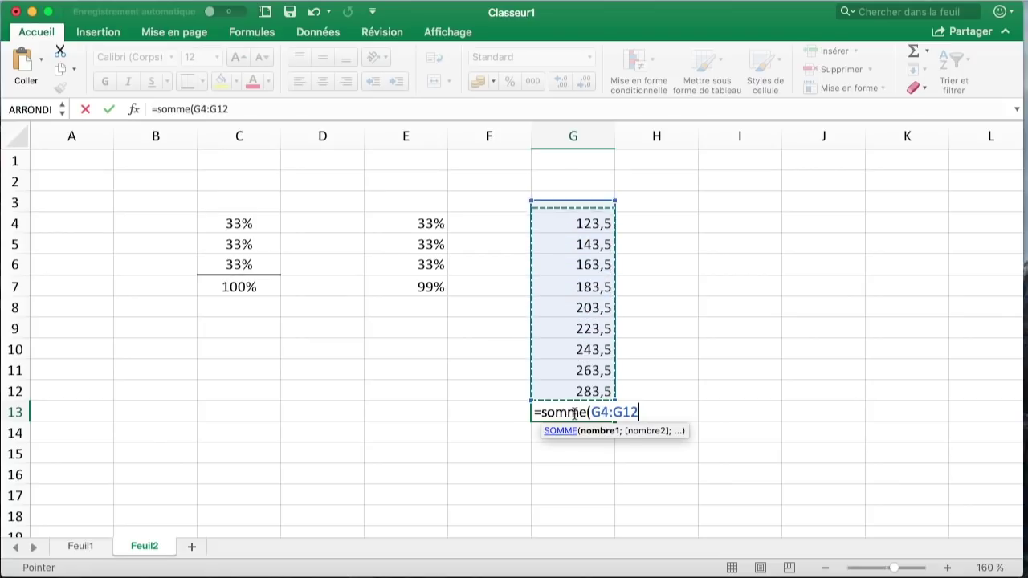
key(Return)
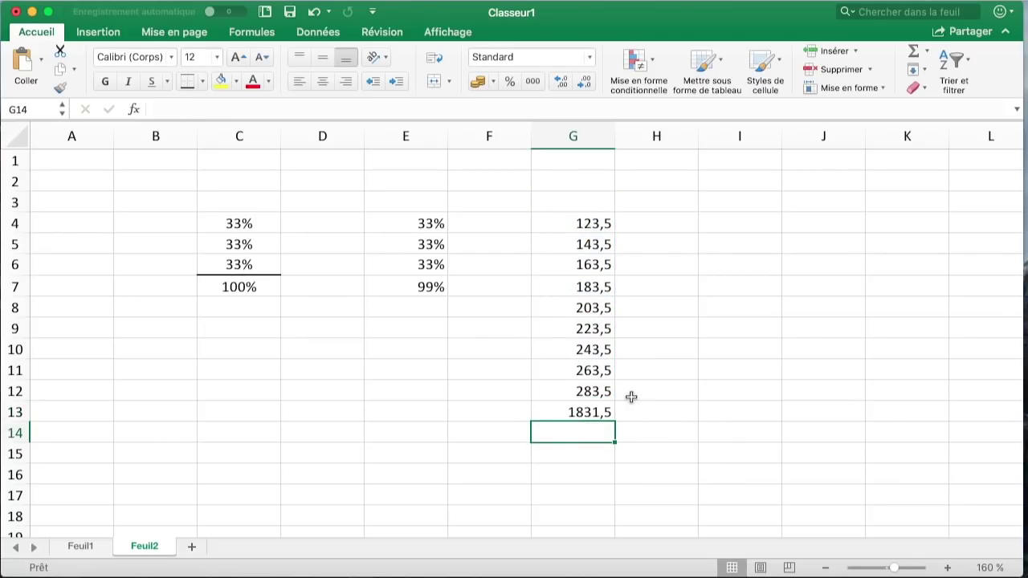
- Enter the formula =ARRONDI(G4;0) in H4 and fill it down to H12
click(673, 223)
text(=ar)
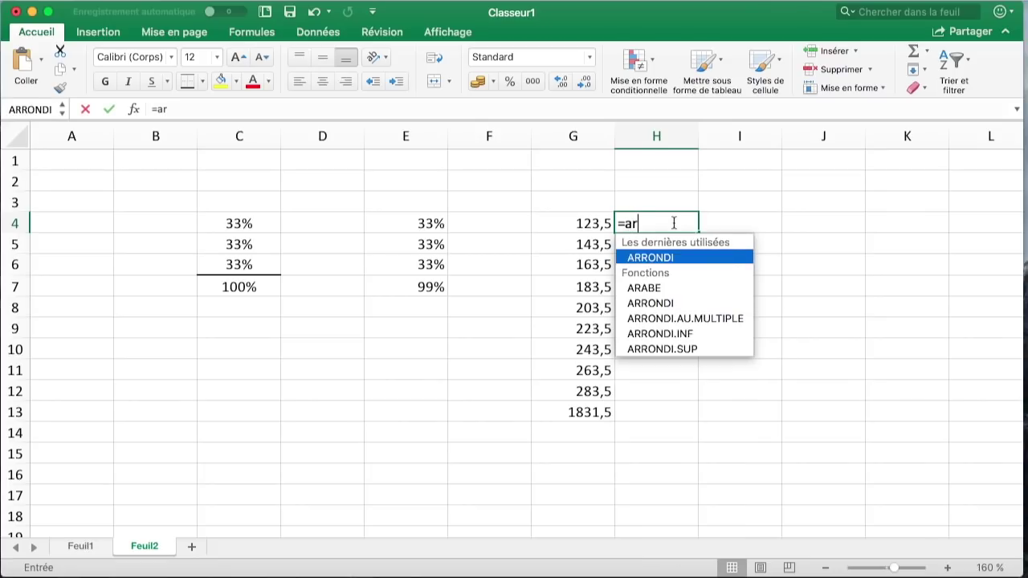
key(Tab)
key(Left)
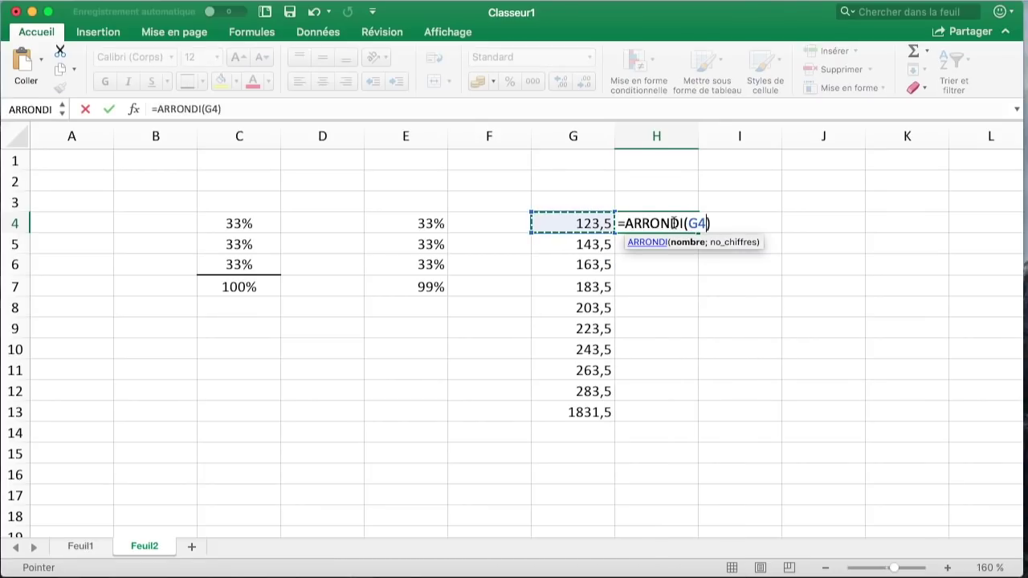
text(;0)
key(Return)
click(684, 223)
drag(698, 233, 683, 402)
- Total the rounded values in H13 with the formula =SOMME(H4:H12)
click(684, 412)
text(=somme(H4:H12))
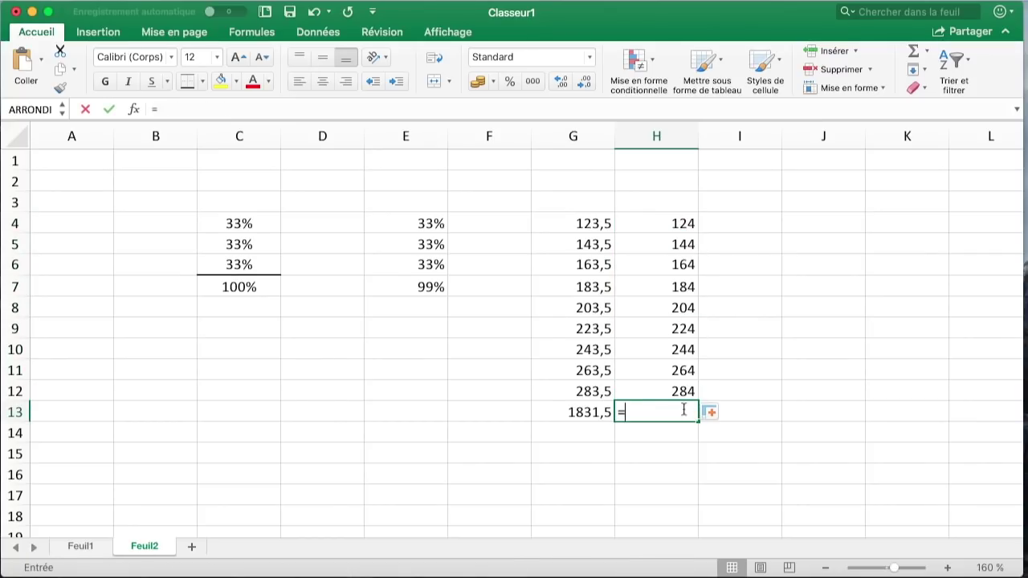
key(Return)
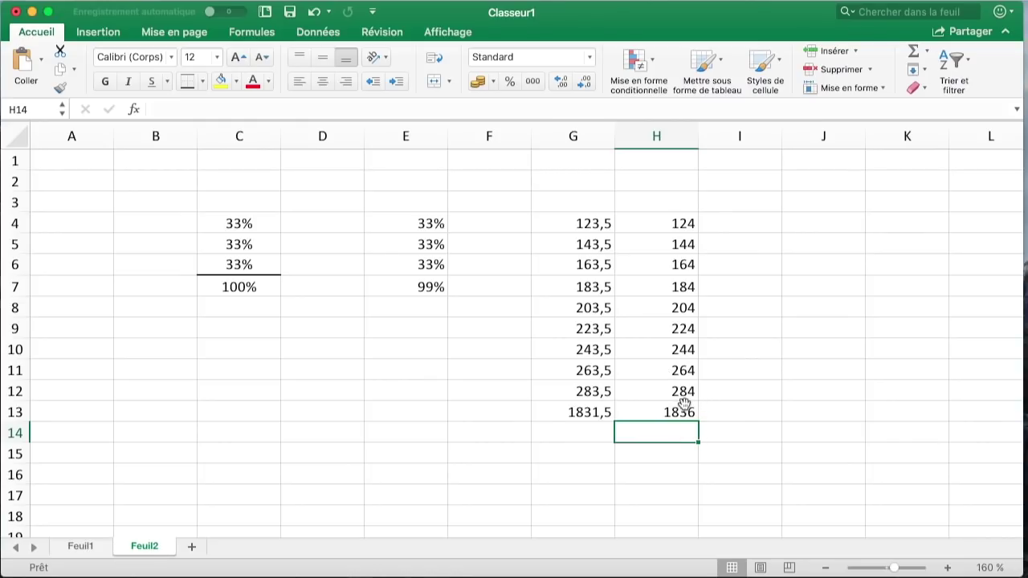
- Compare the totals in E7, G13 and H13 and check the ARRONDI formula in H12
click(440, 289)
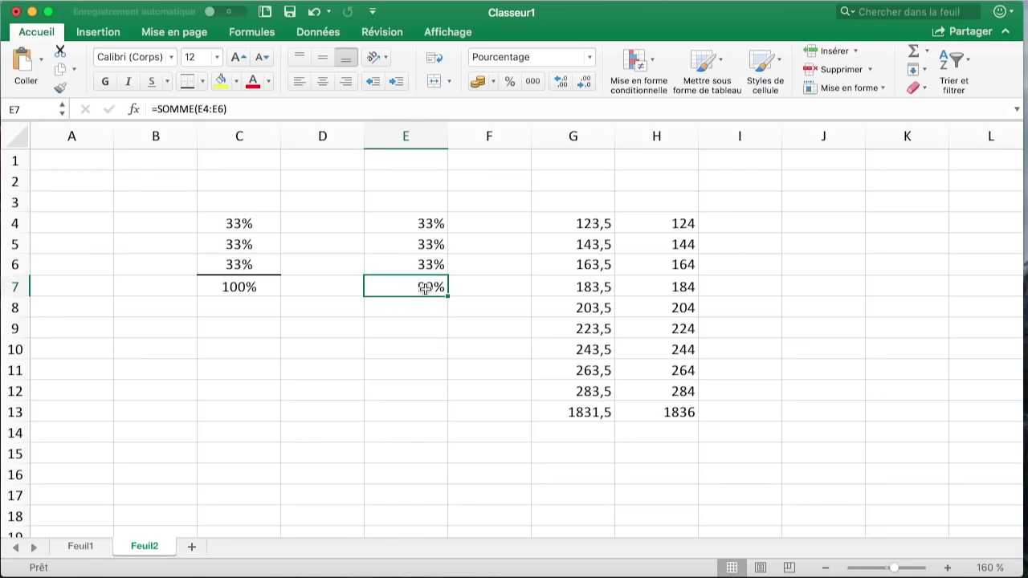
click(647, 420)
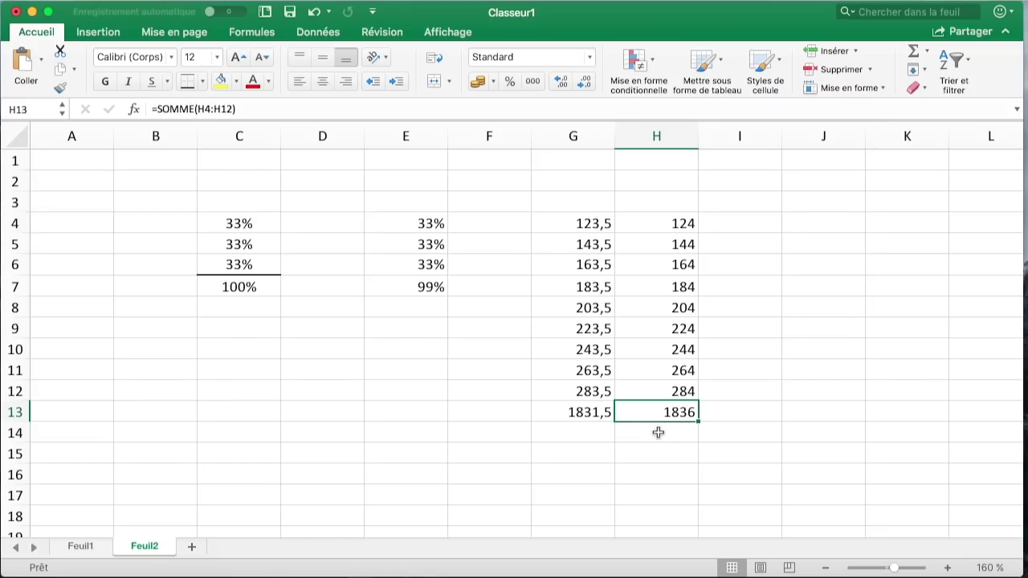
key(Right)
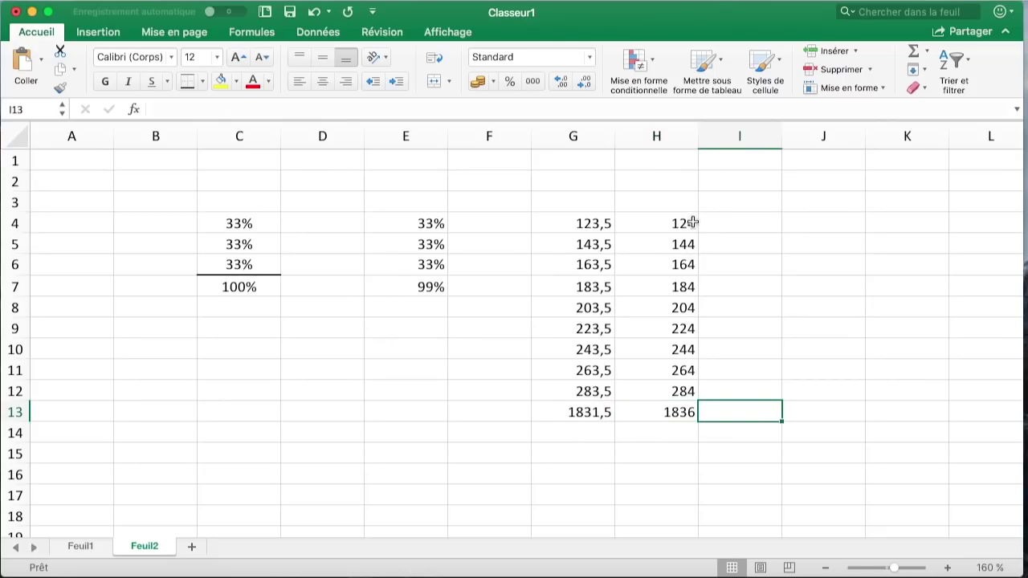
click(676, 390)
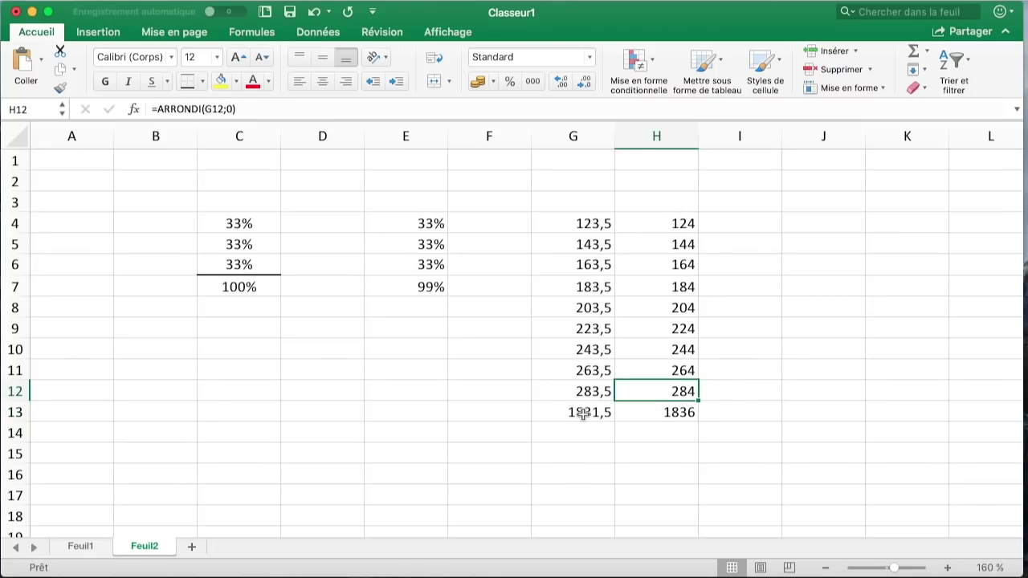
click(659, 417)
click(603, 414)
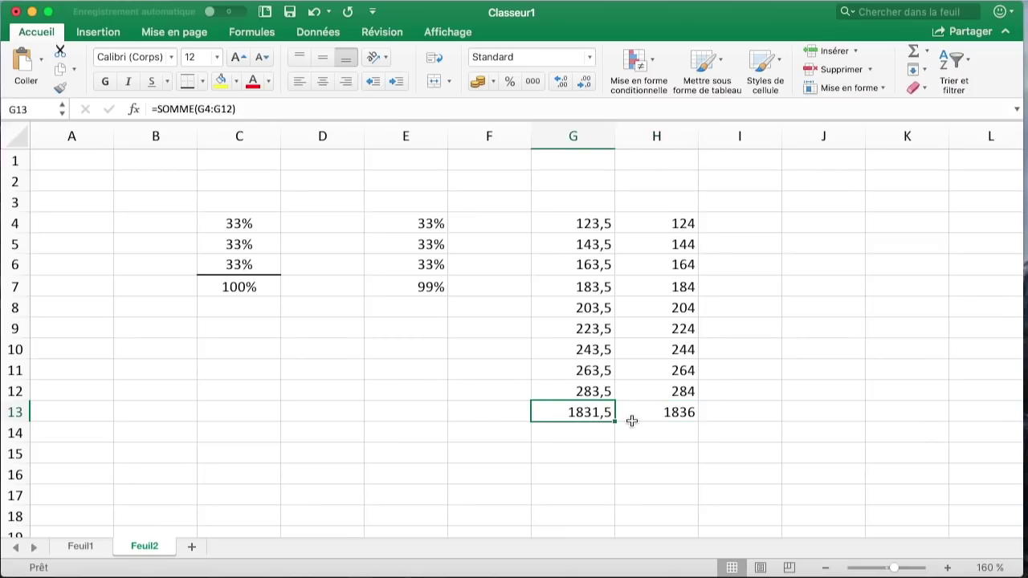
click(660, 416)
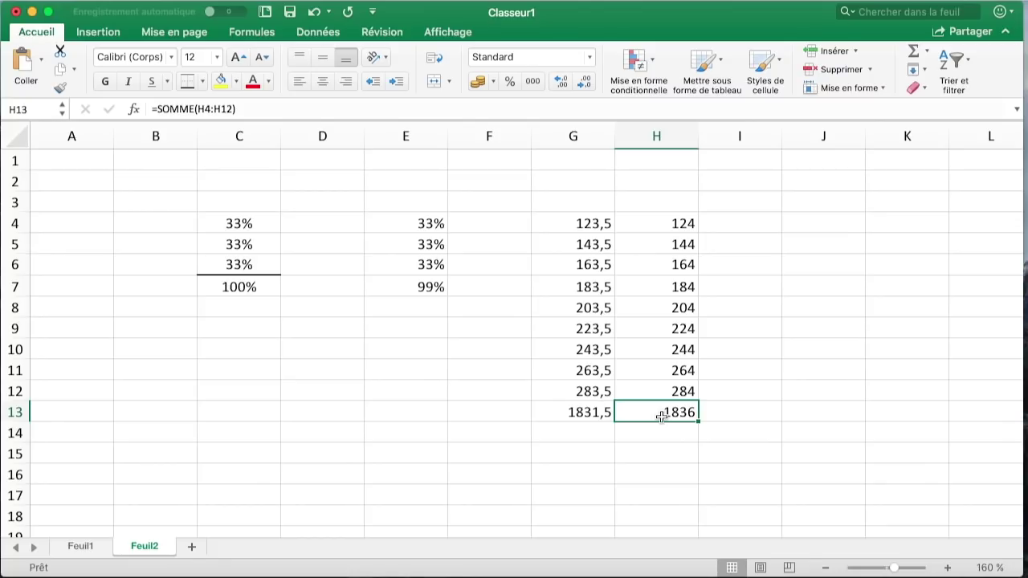
- Enter the formula =ARRONDI(G4;0) in I4 to start a second rounded series
click(731, 217)
text(=arpo)
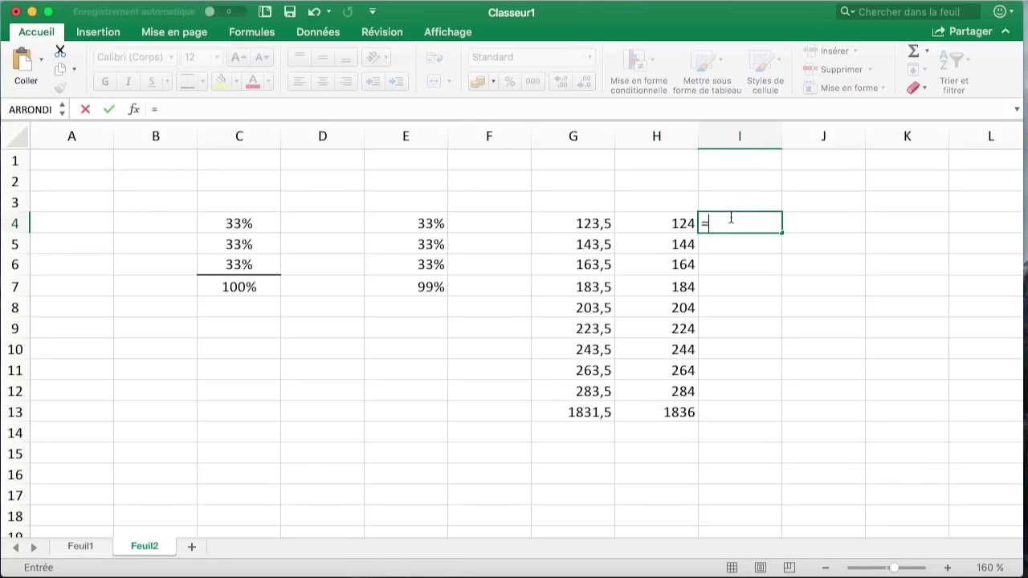
key(Tab)
key(Left)
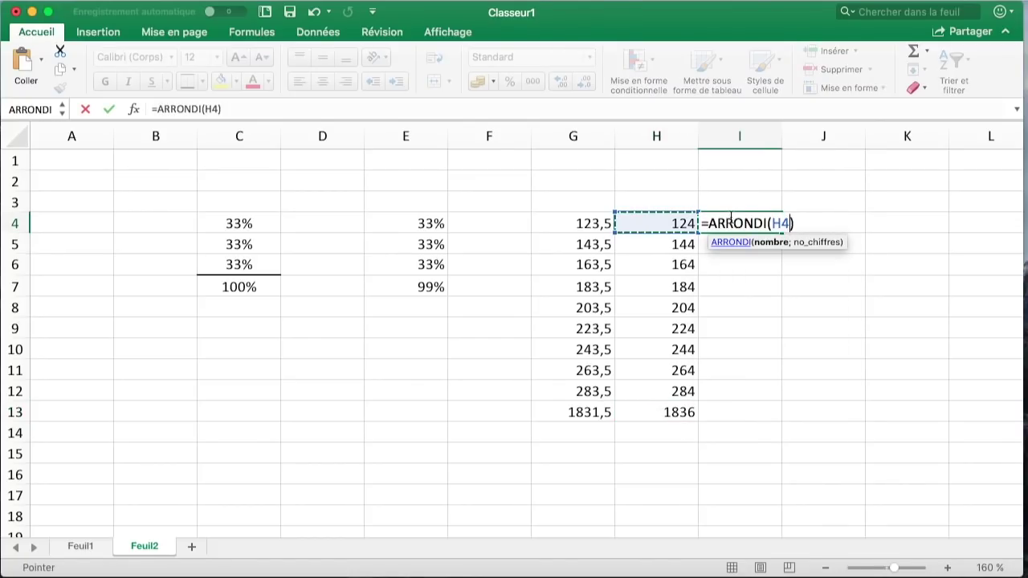
key(Left)
text(;0)
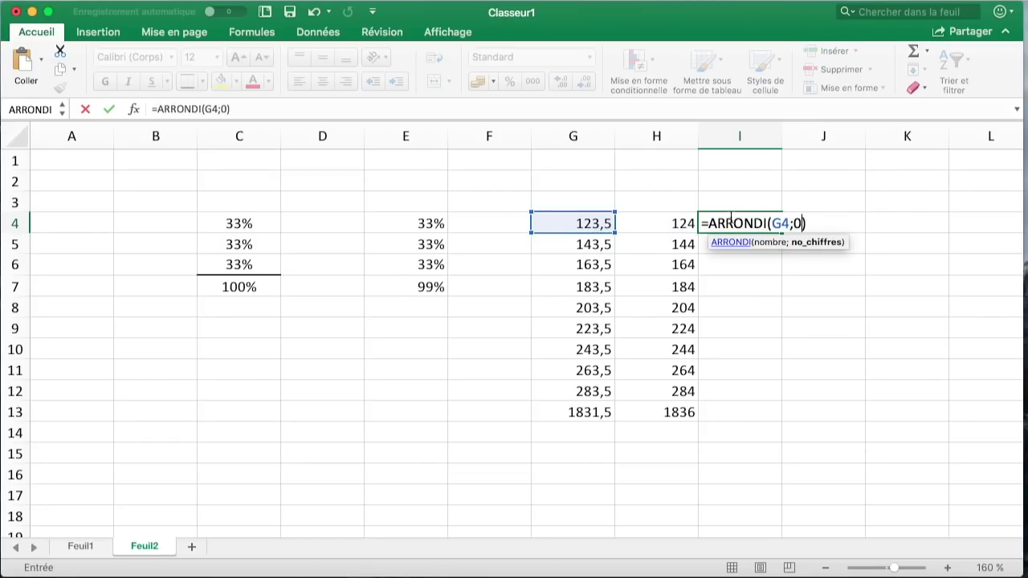
key(Return)
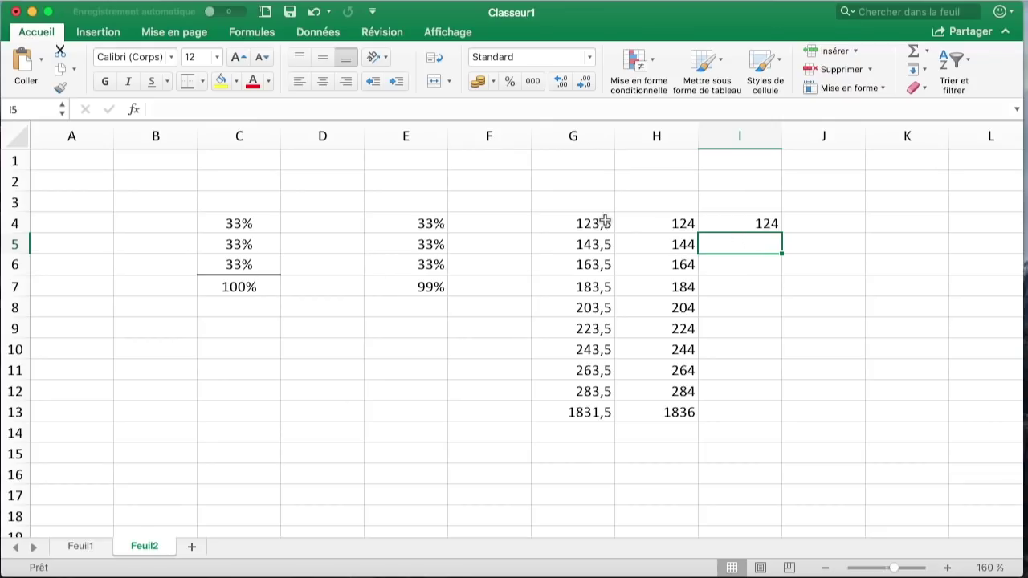
drag(604, 222, 594, 307)
drag(737, 220, 732, 284)
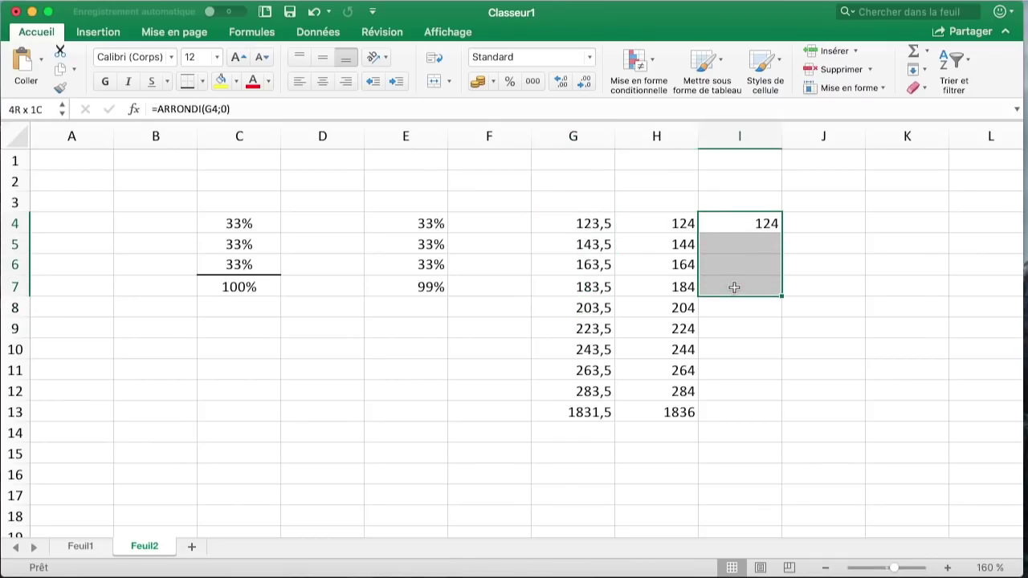
click(734, 311)
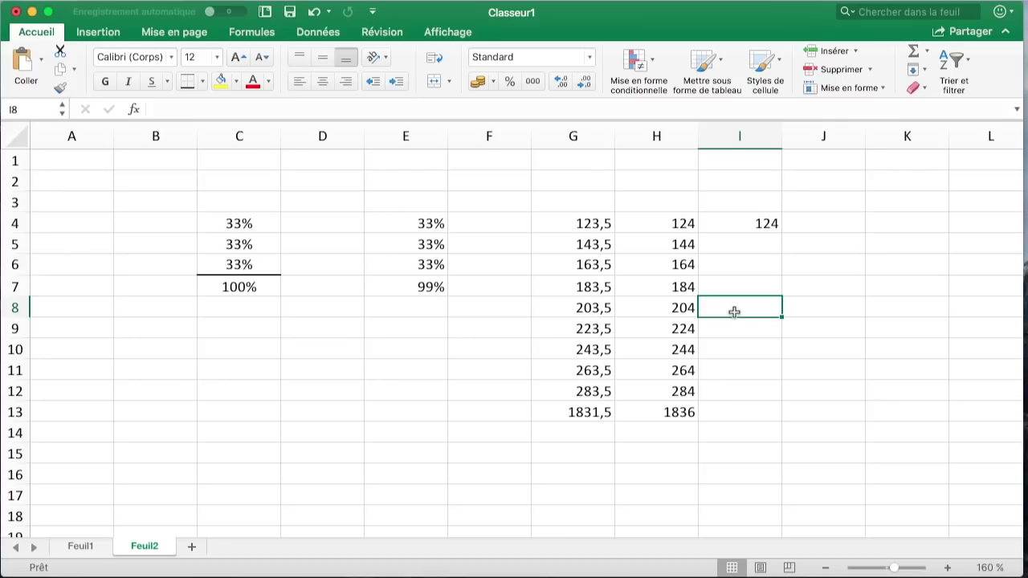
click(756, 246)
text(=)
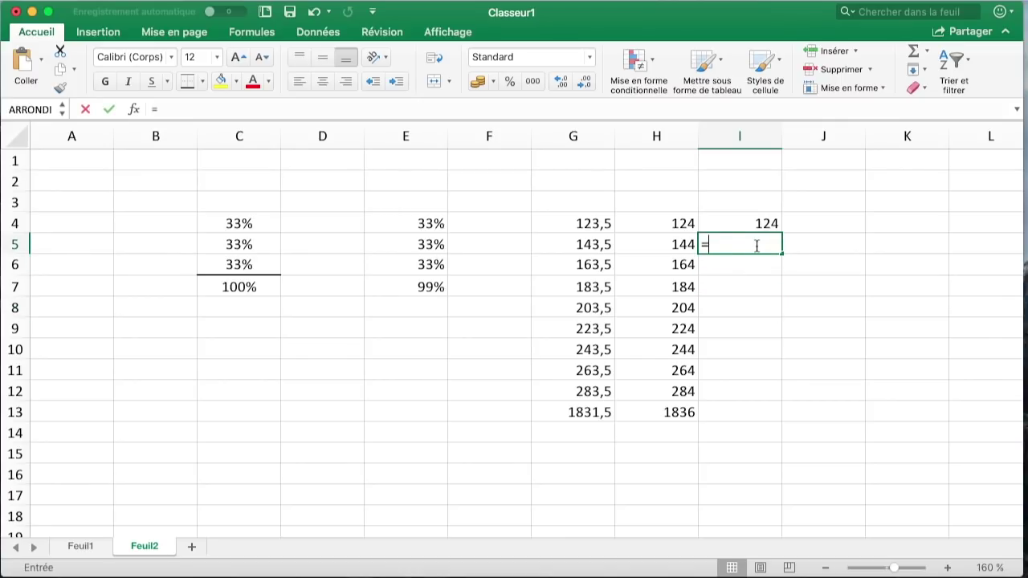
key(BackSpace)
key(Return)
click(757, 241)
click(763, 266)
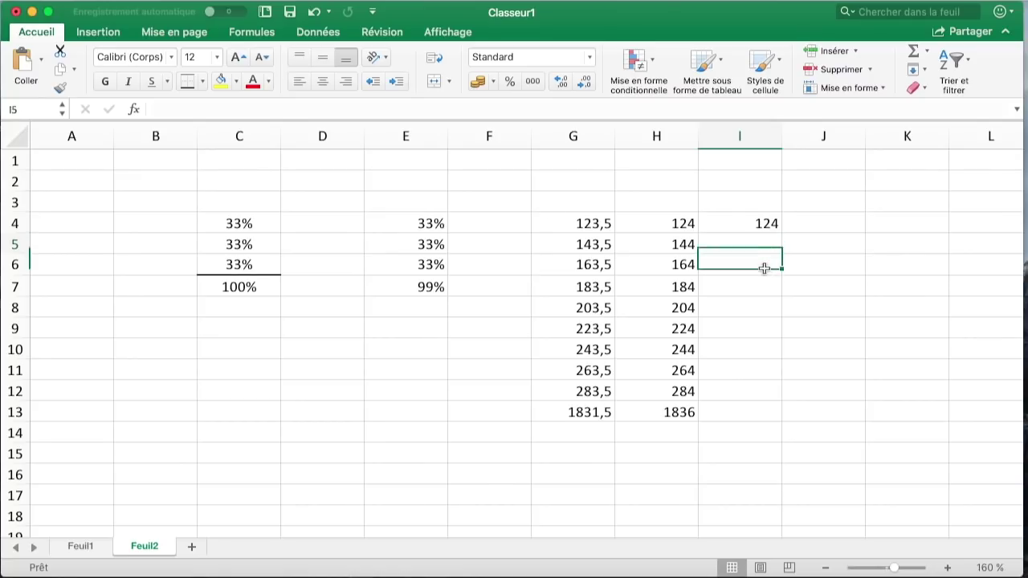
click(764, 287)
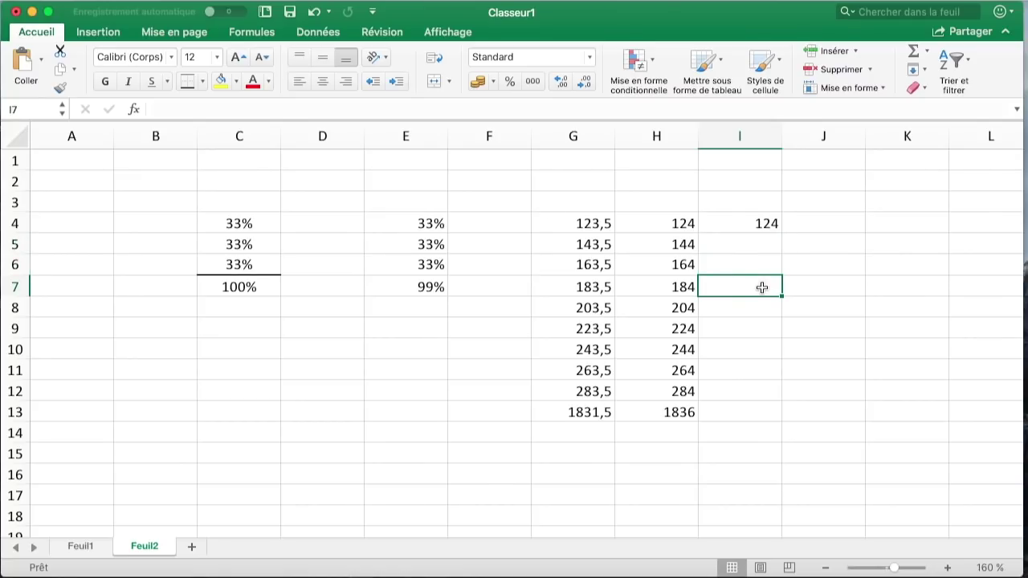
click(741, 414)
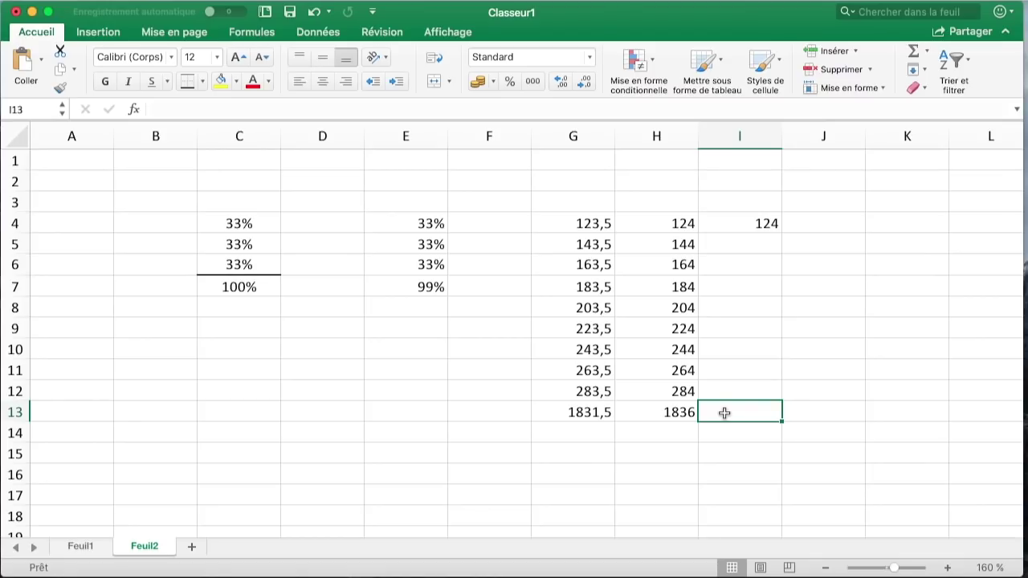
- Begin an ARRONDI formula in I5 around SOMME($G$4:G5), with the reference to G4 made absolute
click(755, 249)
text(=ar)
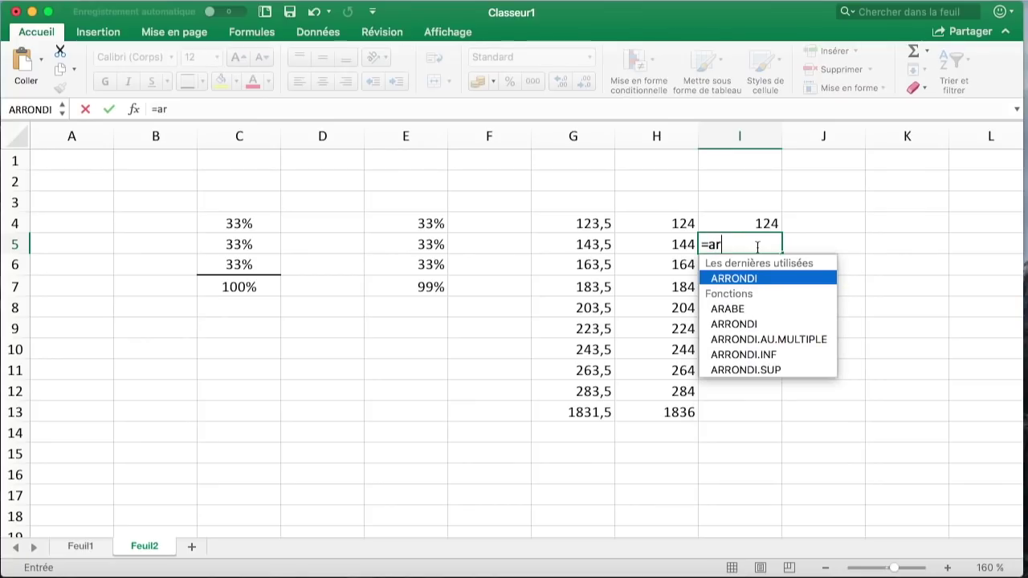
key(Tab)
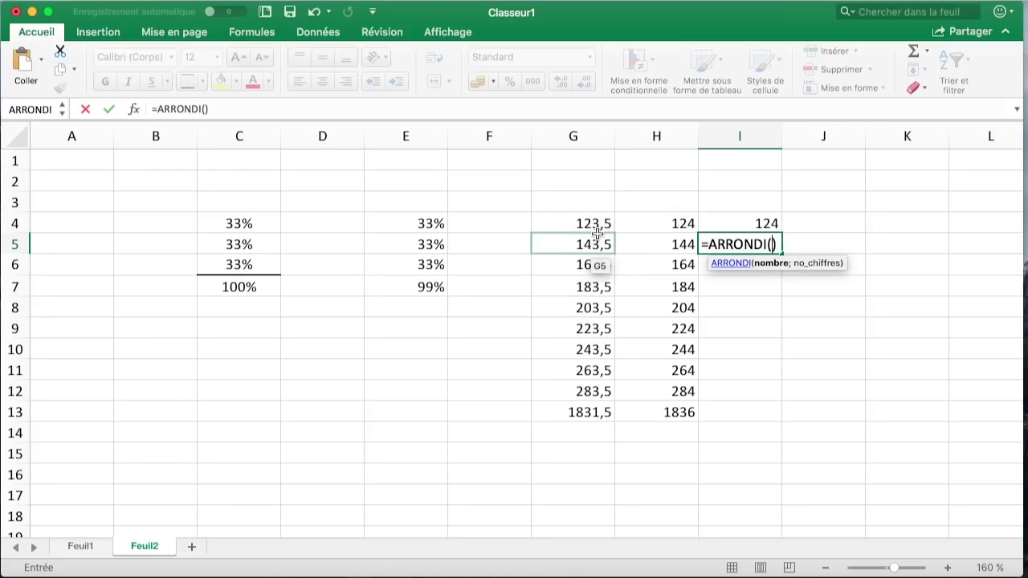
text(somme()
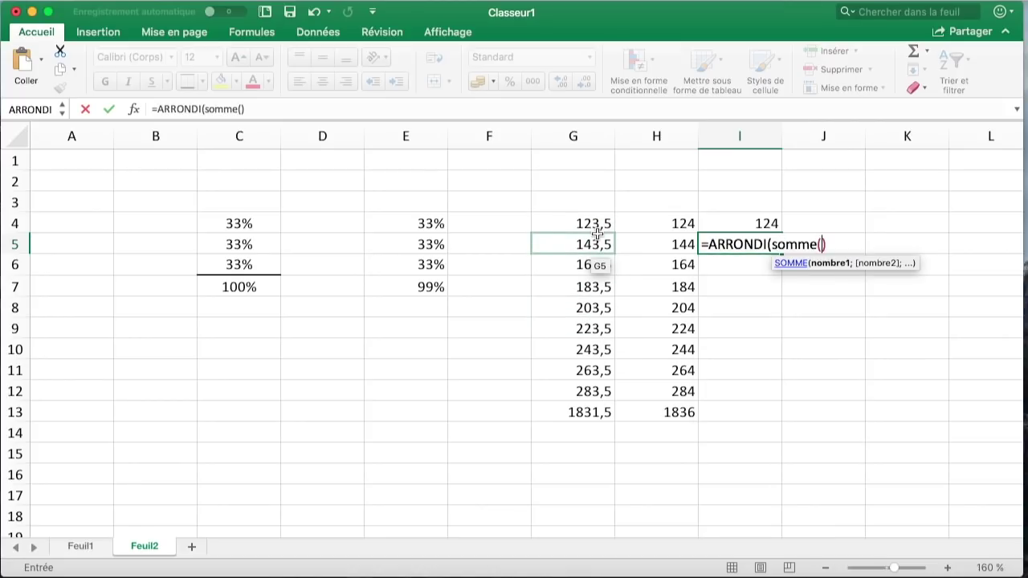
drag(588, 228, 587, 246)
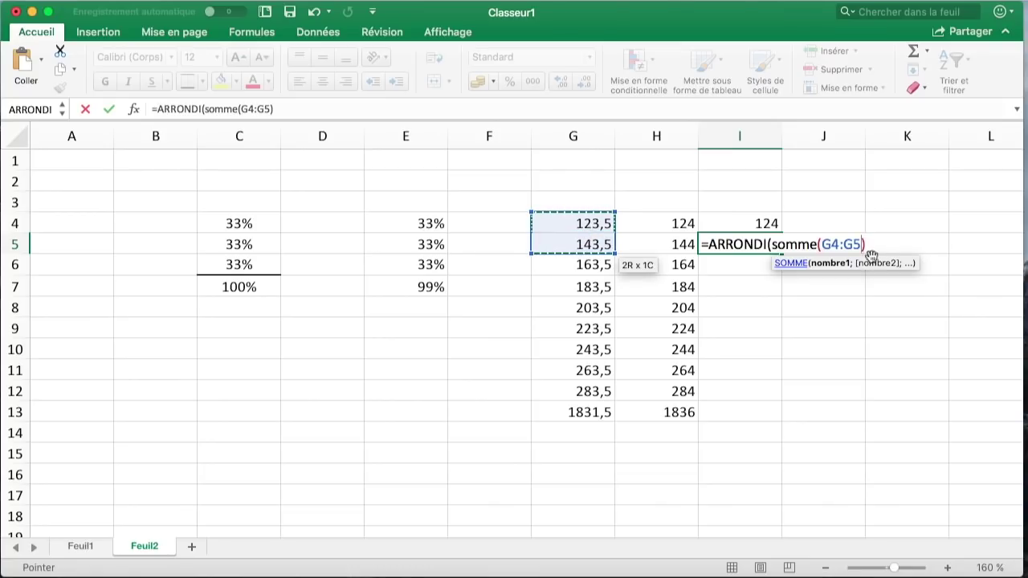
click(831, 245)
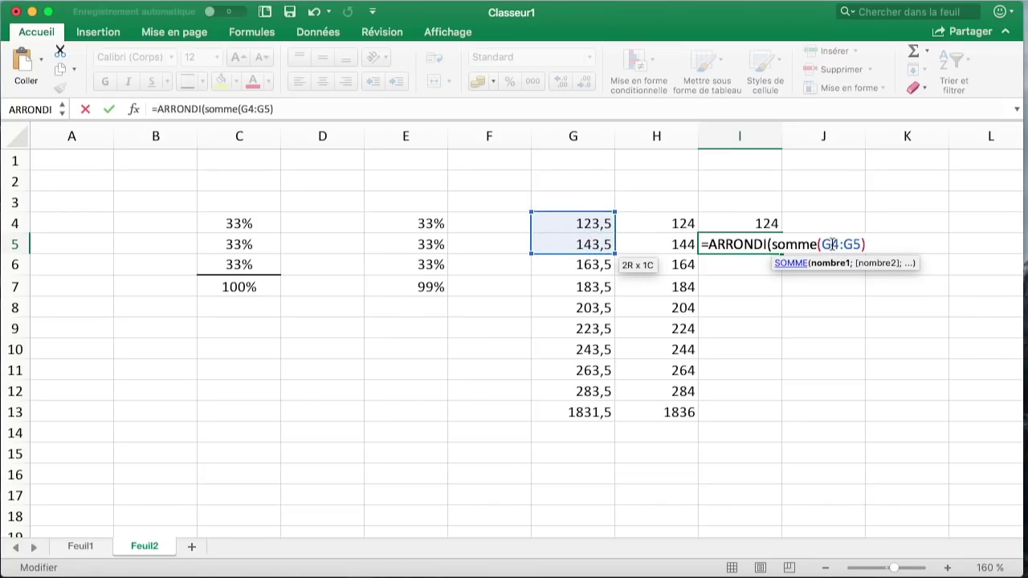
key(F4)
key(End)
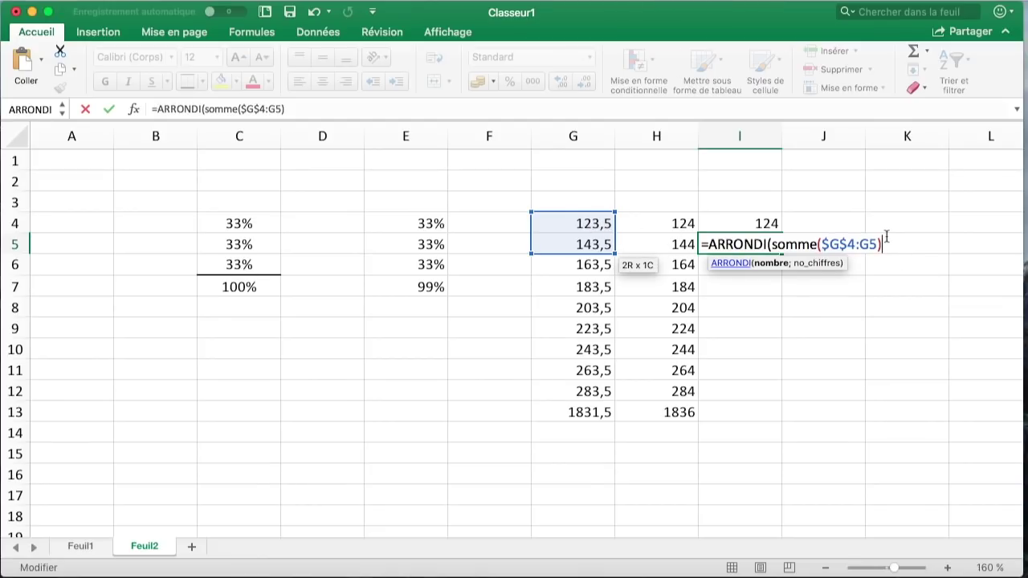
- Complete the I5 formula as =ARRONDI(SOMME($G$4:G5);0)-SOMME($I$4:I4)
text()-)
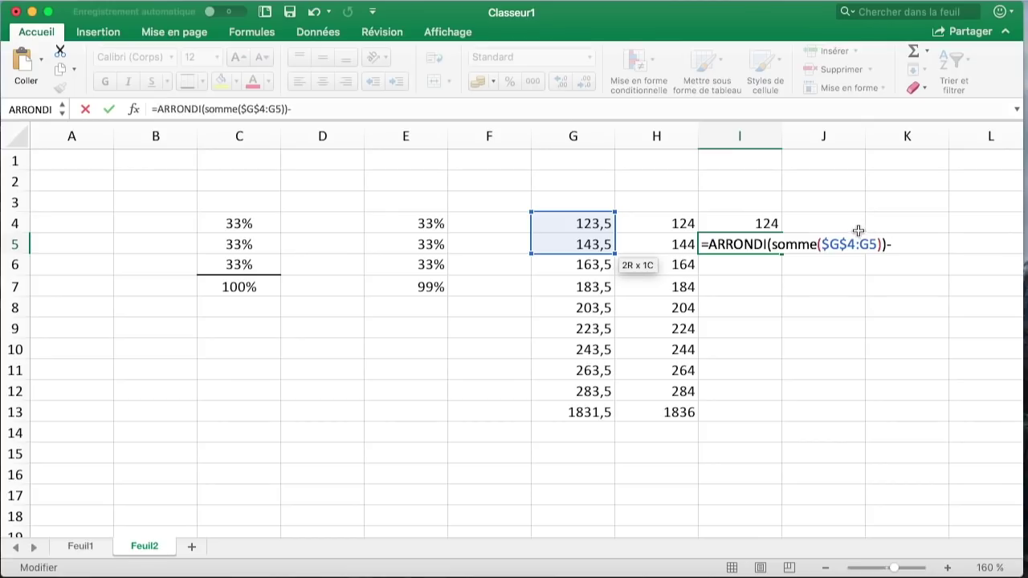
text(somme()
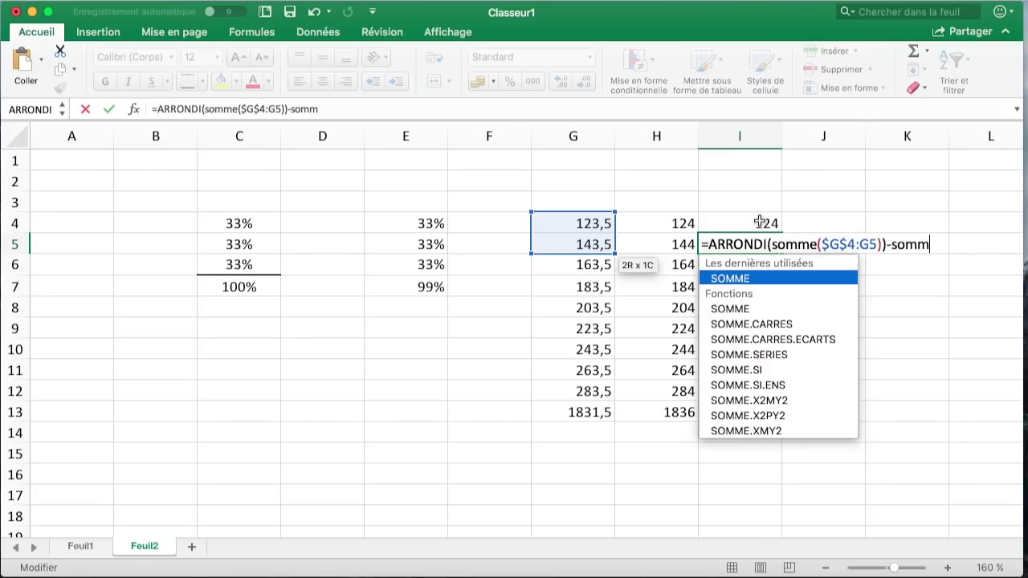
click(766, 223)
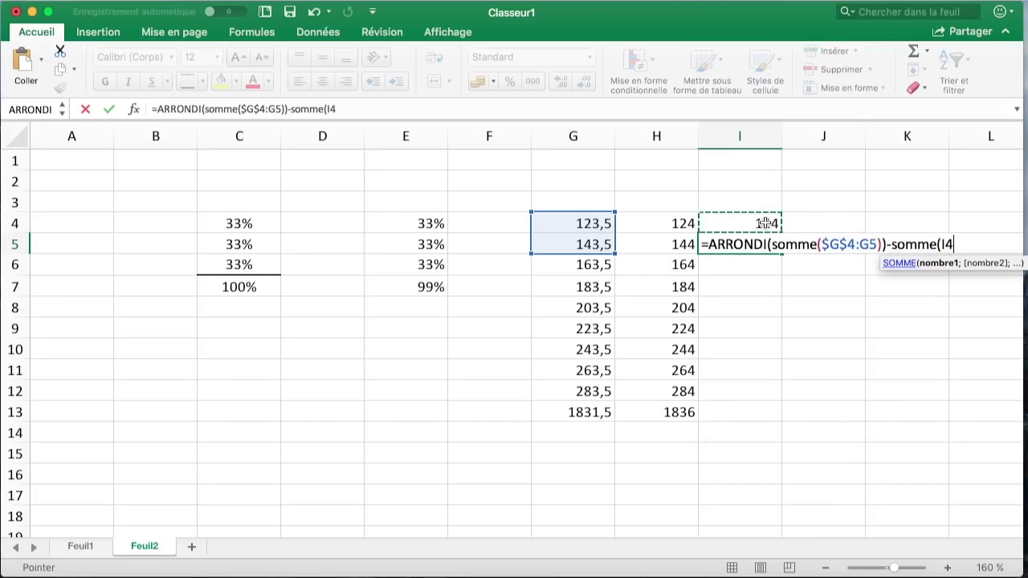
key(F4)
text(:I)
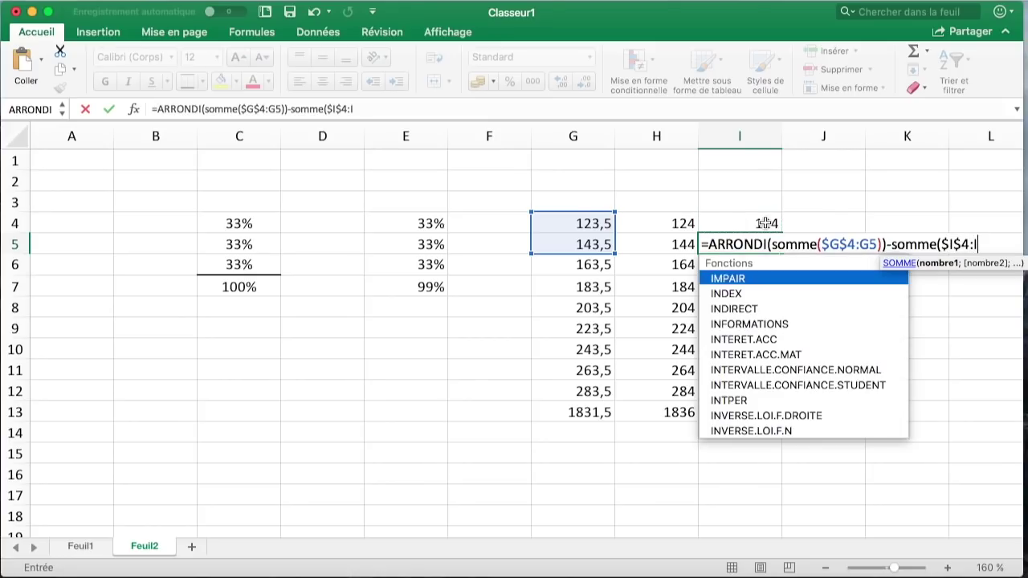
text(4))
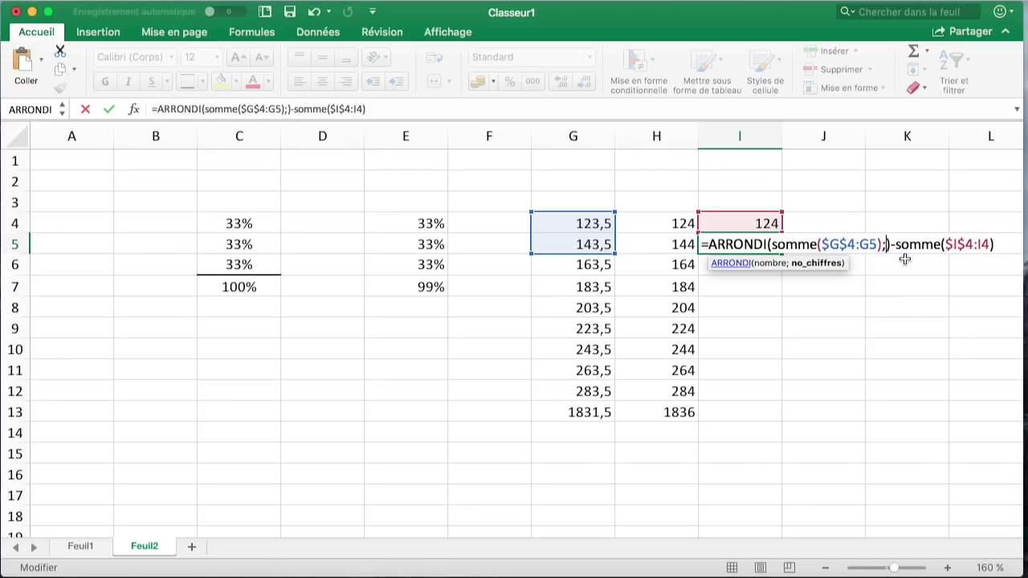
text(;0)
key(Return)
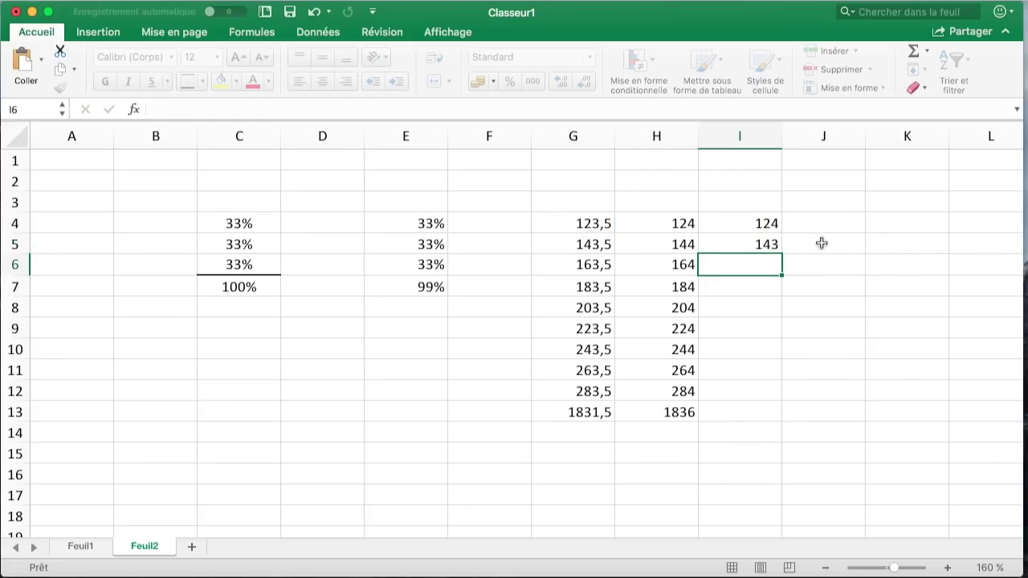
- Fill the I5 formula down to I12 and extend the SOMME total from H13 to I13
click(763, 247)
drag(782, 254, 778, 391)
click(754, 416)
click(679, 415)
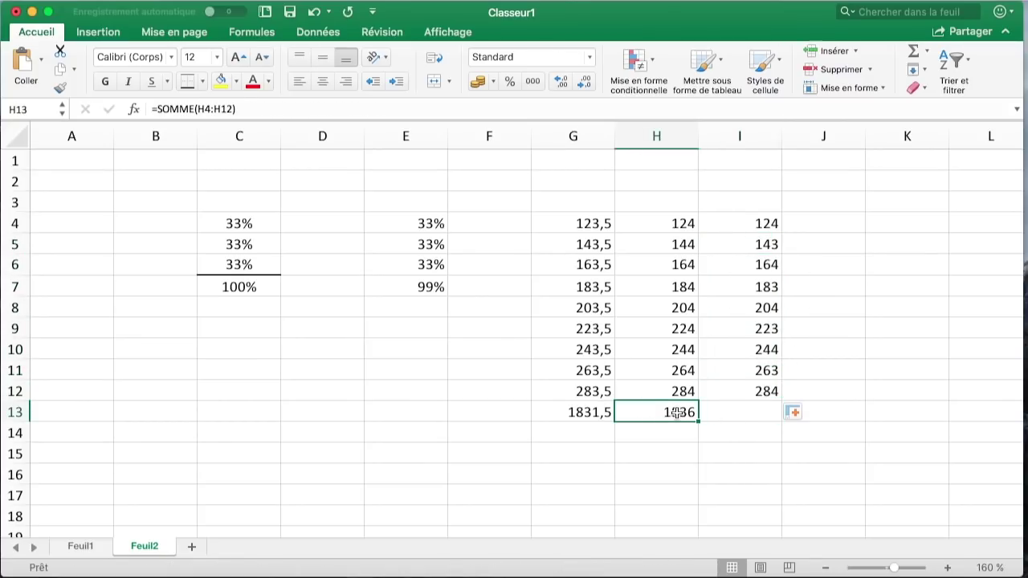
drag(697, 413, 727, 413)
- Review the cumulative rounding formulas in cells I4 to I6
click(847, 224)
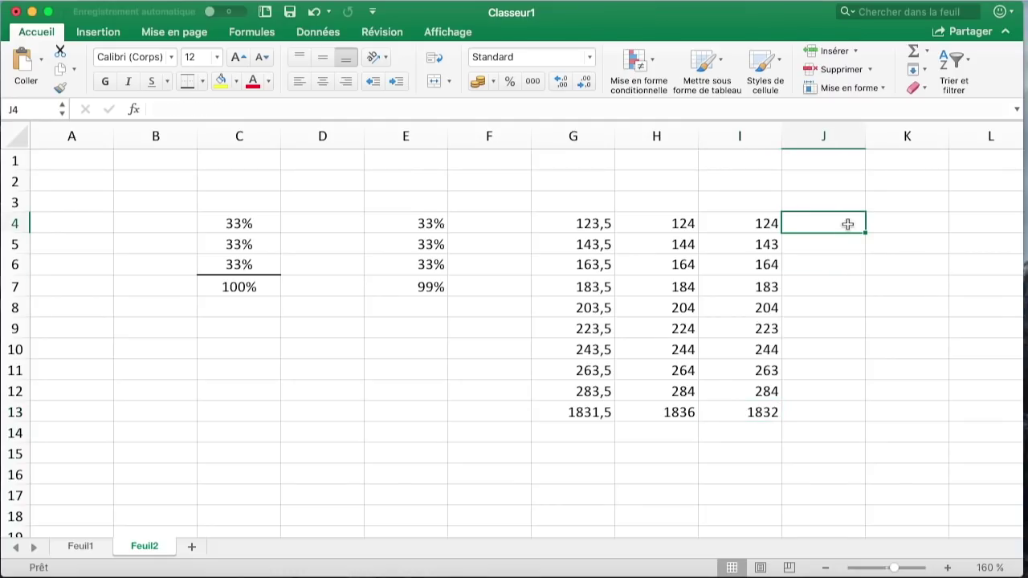
key(Down)
key(Left)
key(Up)
key(Down)
key(Down)
key(Up)
key(Down)
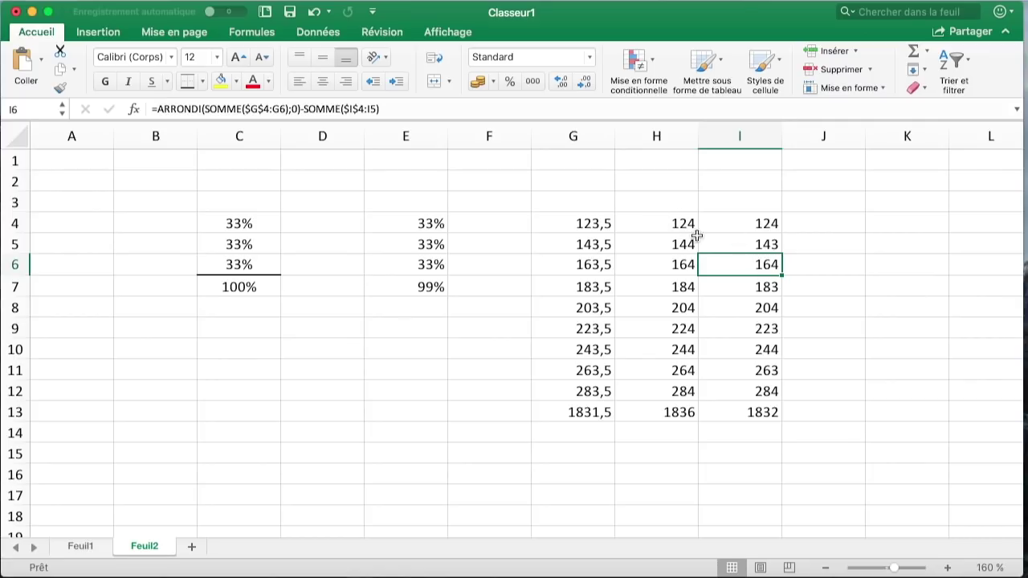
- Review the source value in G6, the total in I13 and the cumulative rounding formulas in I5 to I8
click(596, 265)
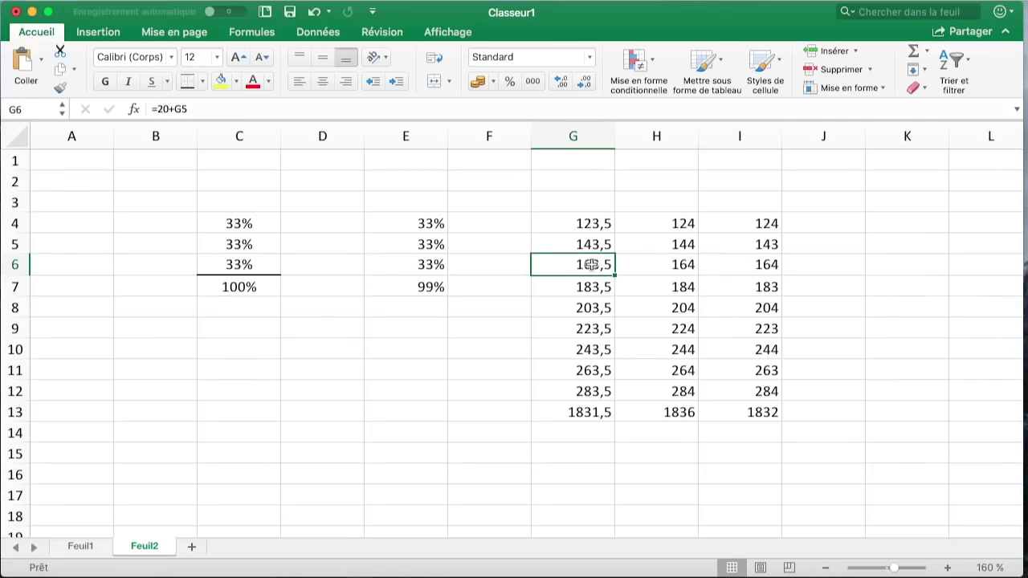
click(740, 412)
click(835, 301)
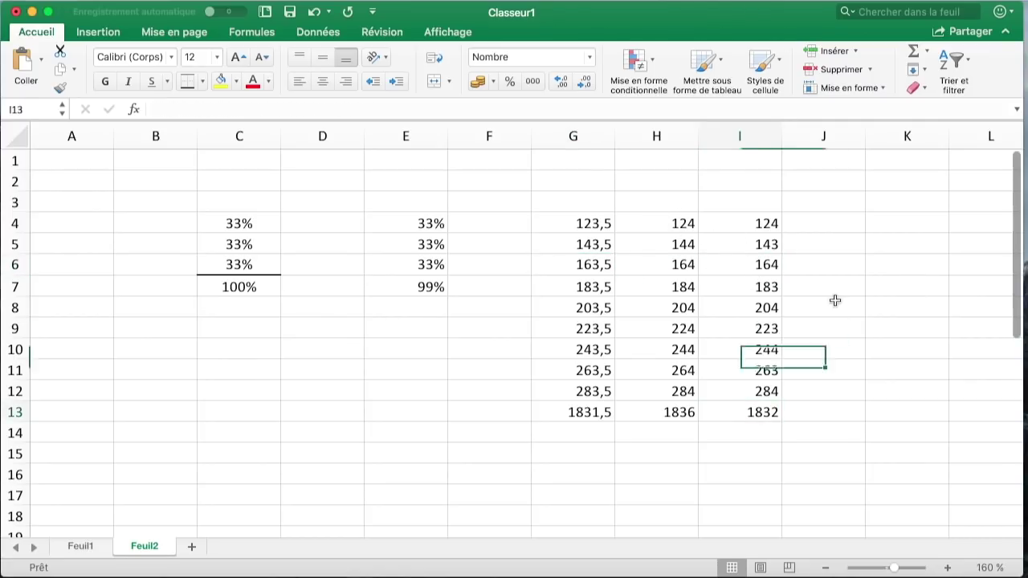
click(774, 248)
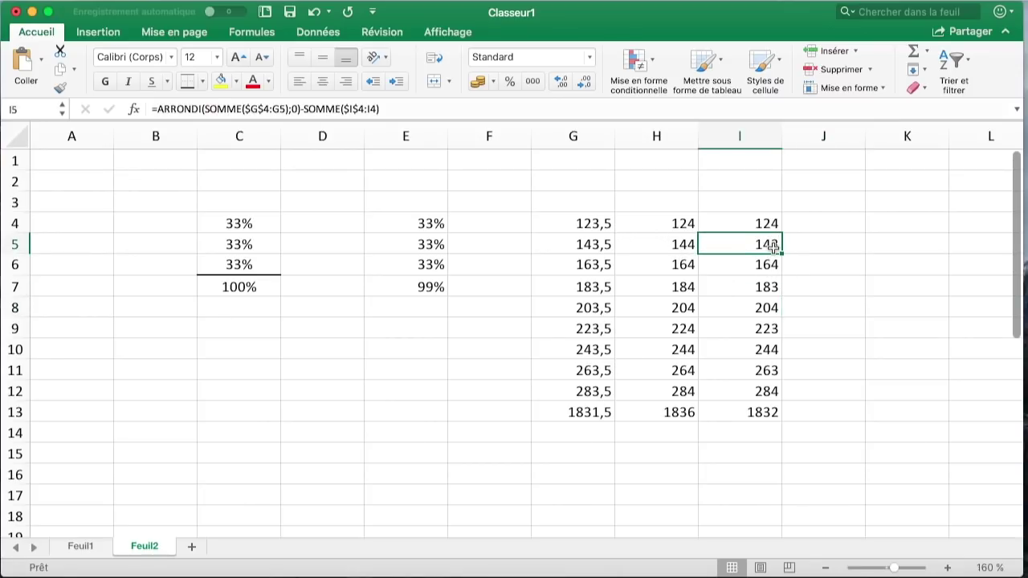
click(763, 266)
click(769, 286)
click(768, 309)
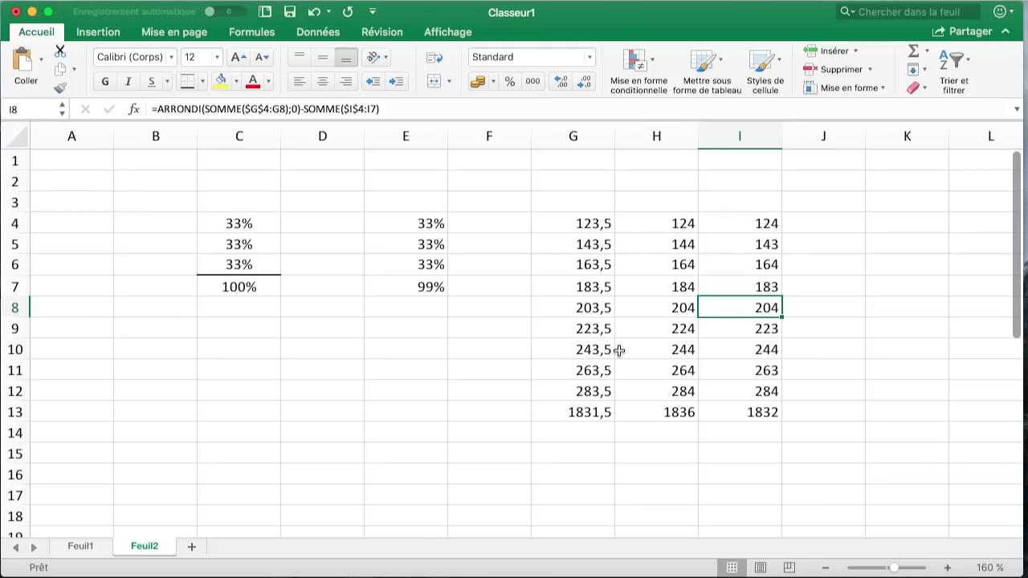
click(604, 266)
double_click(605, 263)
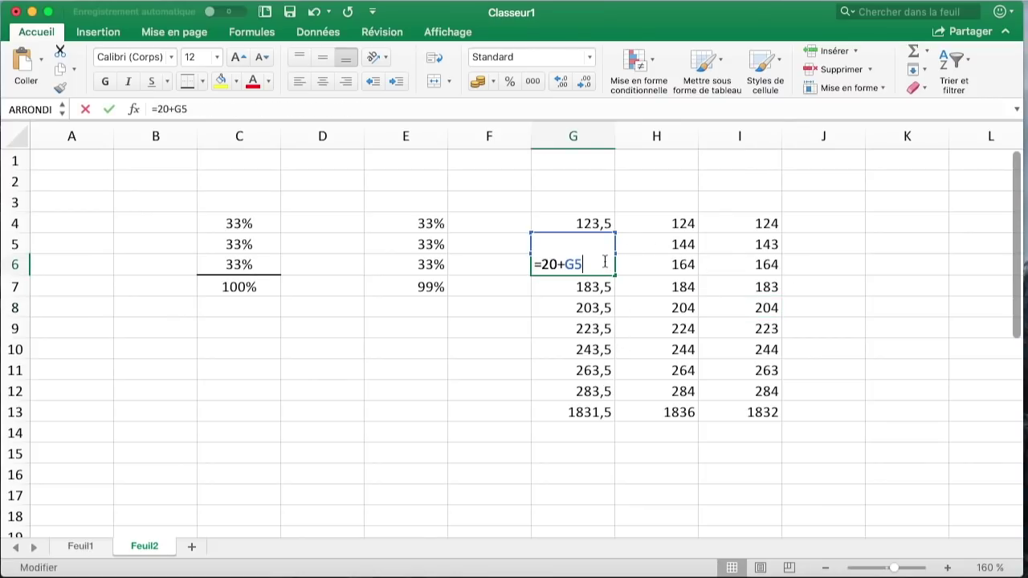
key(Escape)
- Change the G5 formula to =20,4+G4 and fill it down to G12
click(598, 225)
click(597, 240)
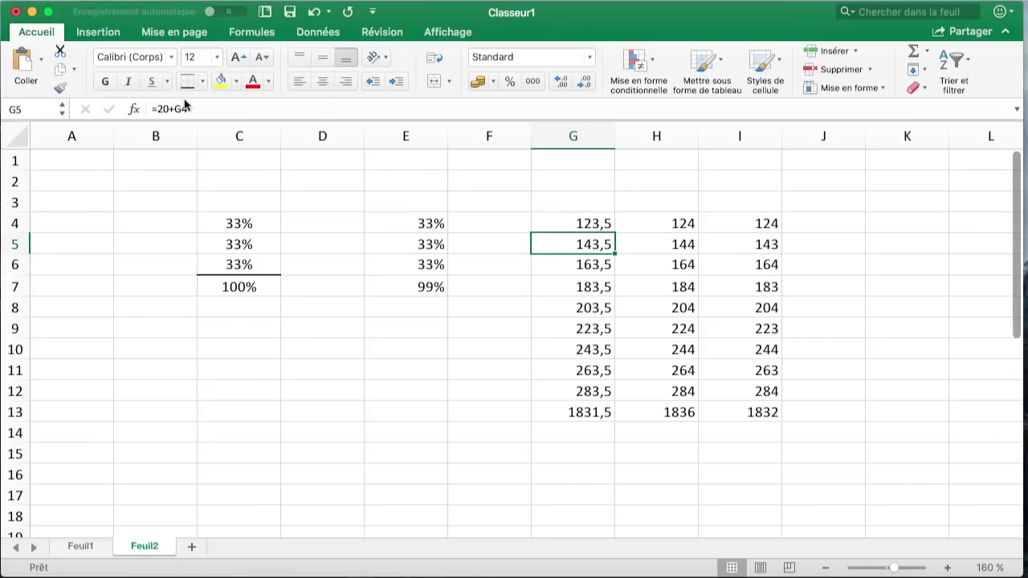
click(166, 112)
text(,4)
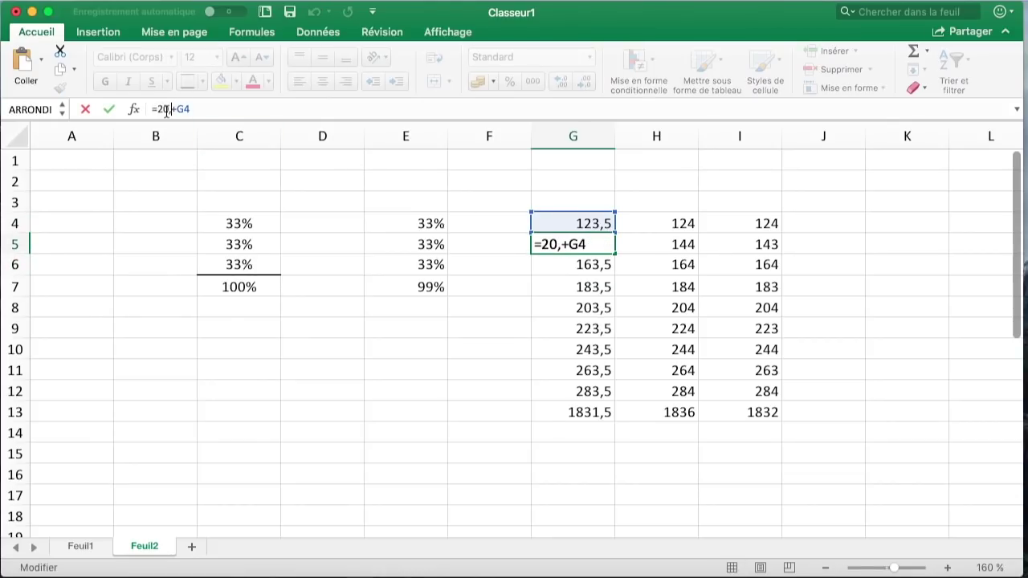
key(Return)
key(Up)
drag(615, 253, 615, 402)
click(827, 307)
click(572, 453)
- Examine the rounding formulas in I4 and I5 against G5, and compare the row 13 totals of columns G, H and I
click(776, 224)
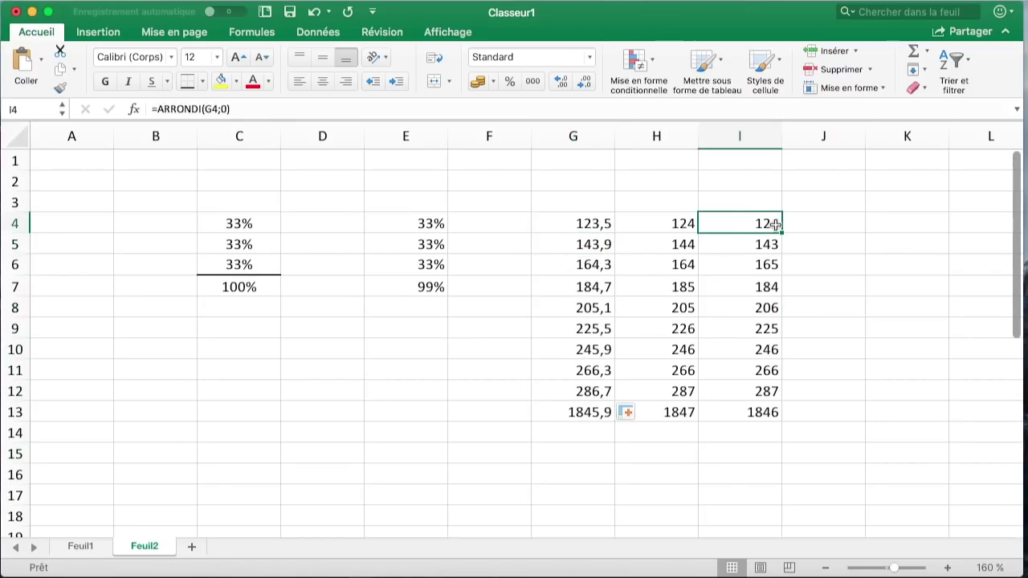
click(774, 245)
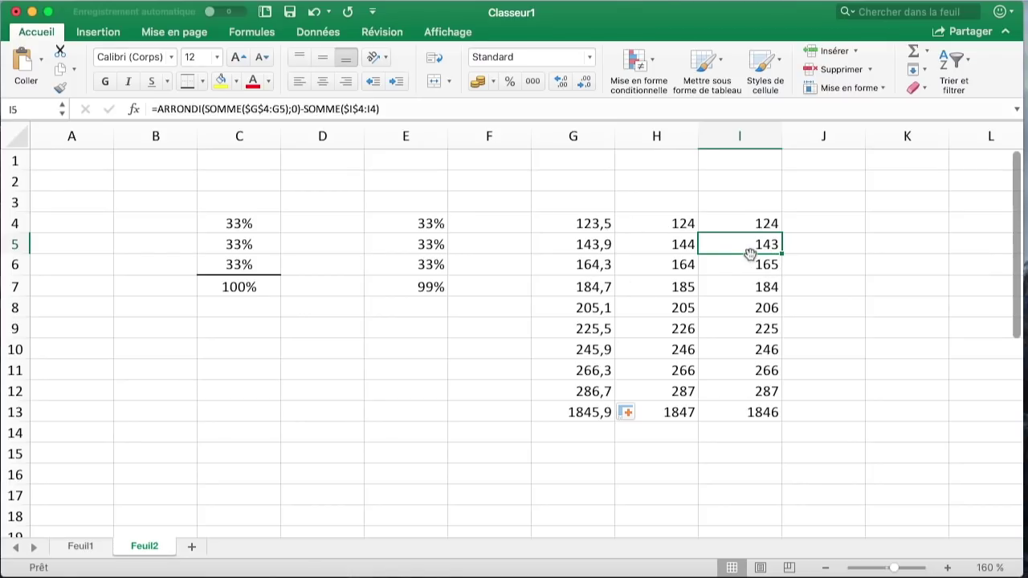
click(602, 245)
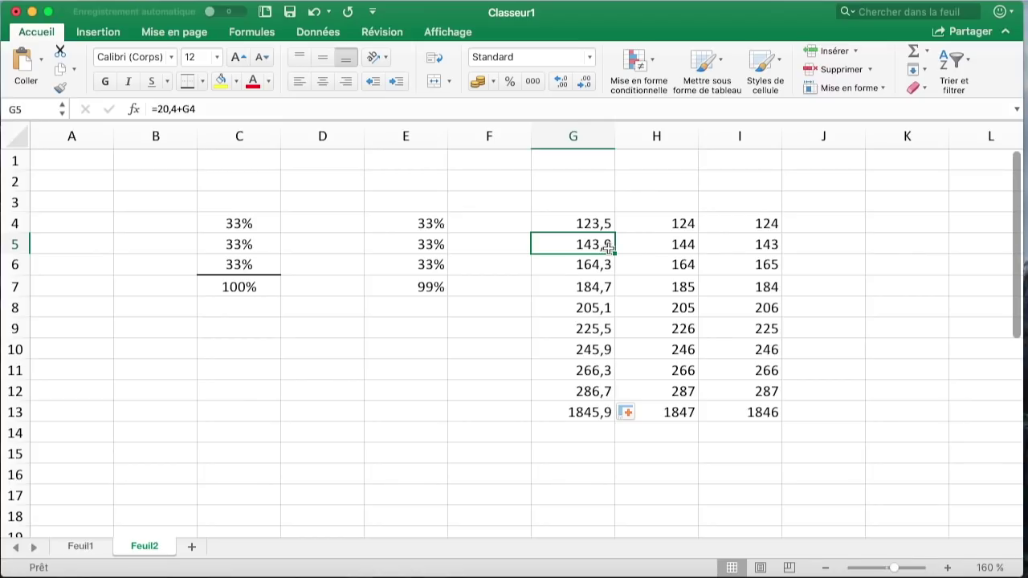
click(756, 241)
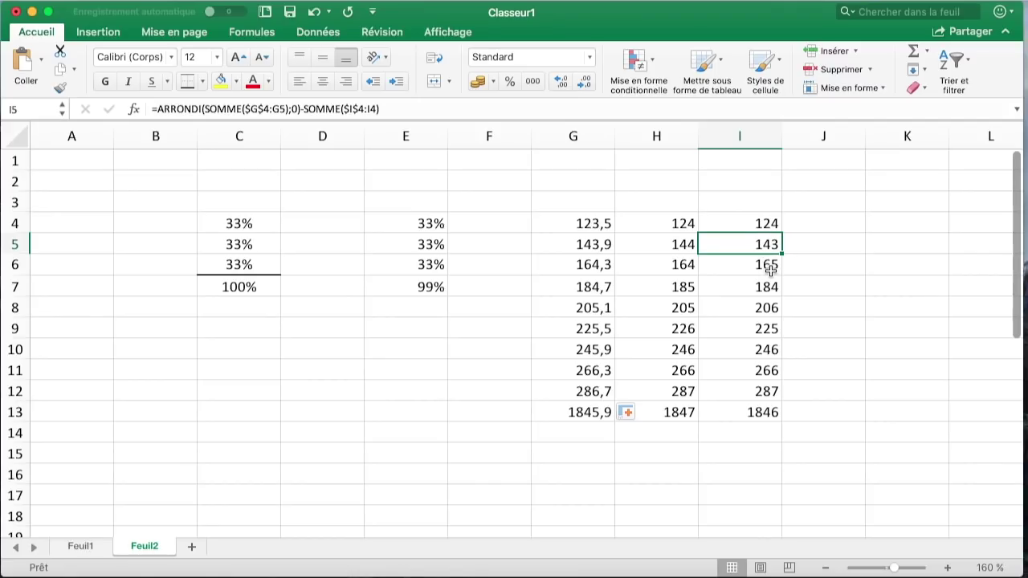
click(755, 452)
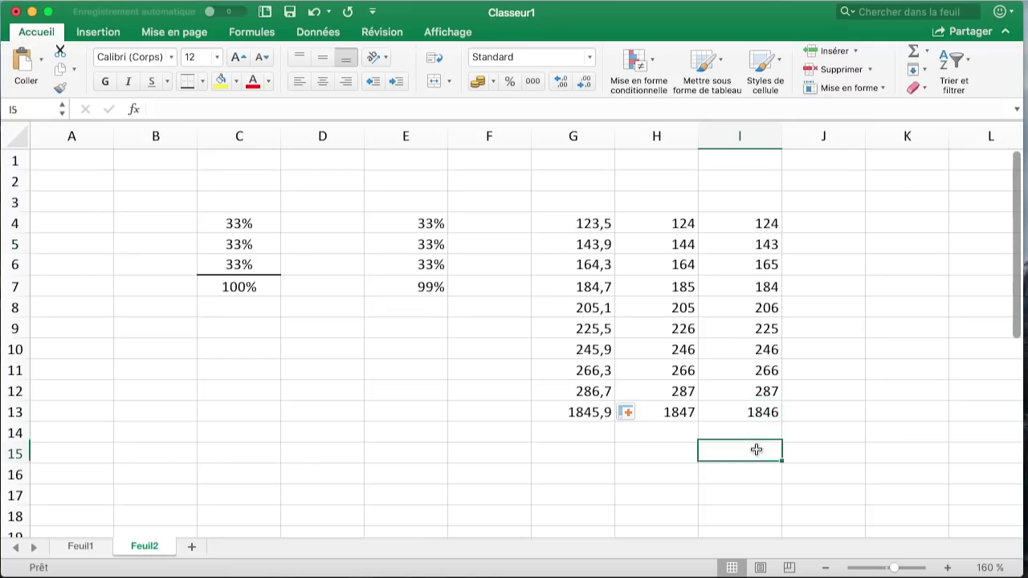
click(758, 412)
click(594, 413)
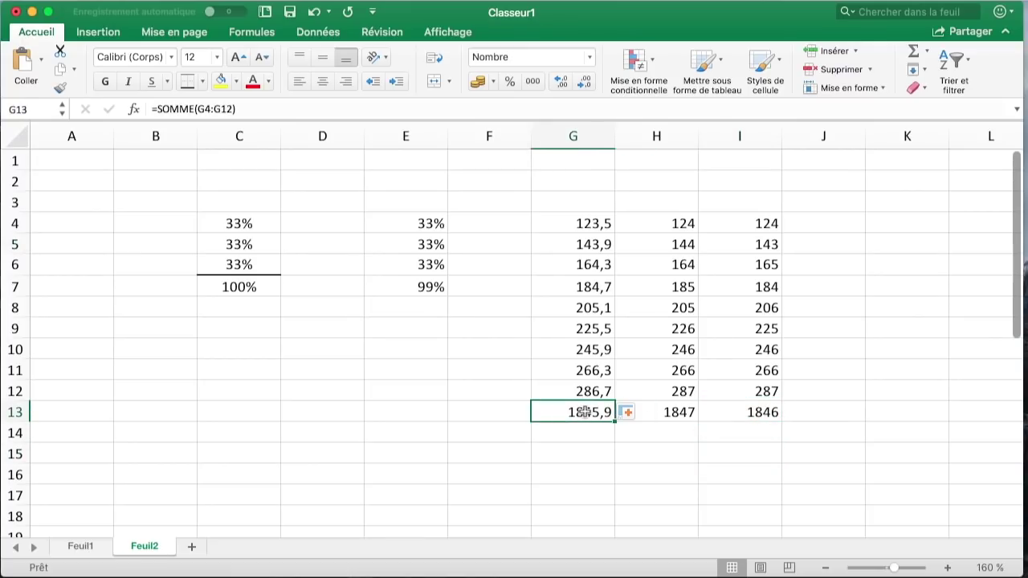
key(Right)
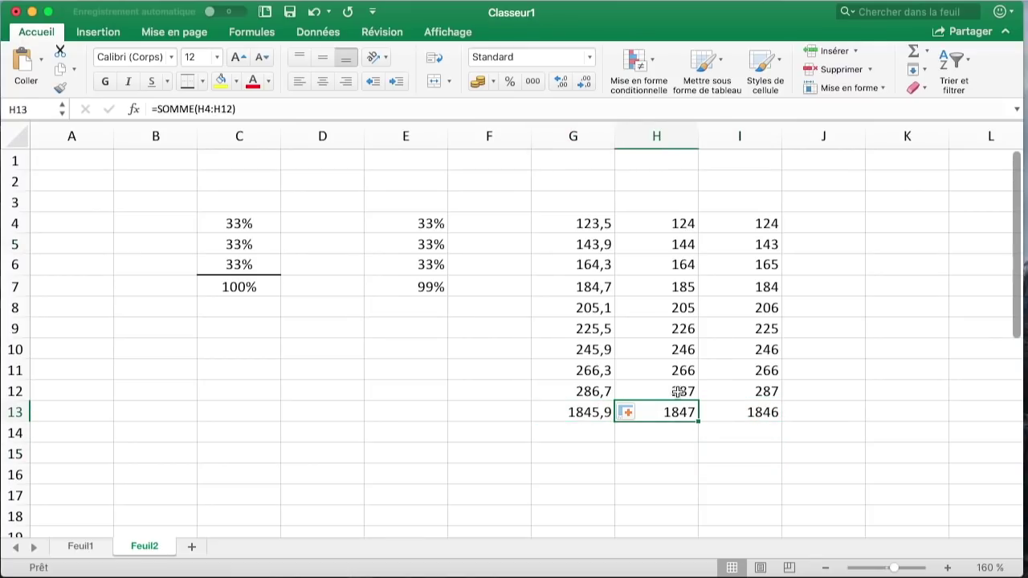
click(797, 377)
- Add a bottom border beneath cells G12:I12 to set off the totals in row 13
drag(585, 370, 733, 416)
click(837, 370)
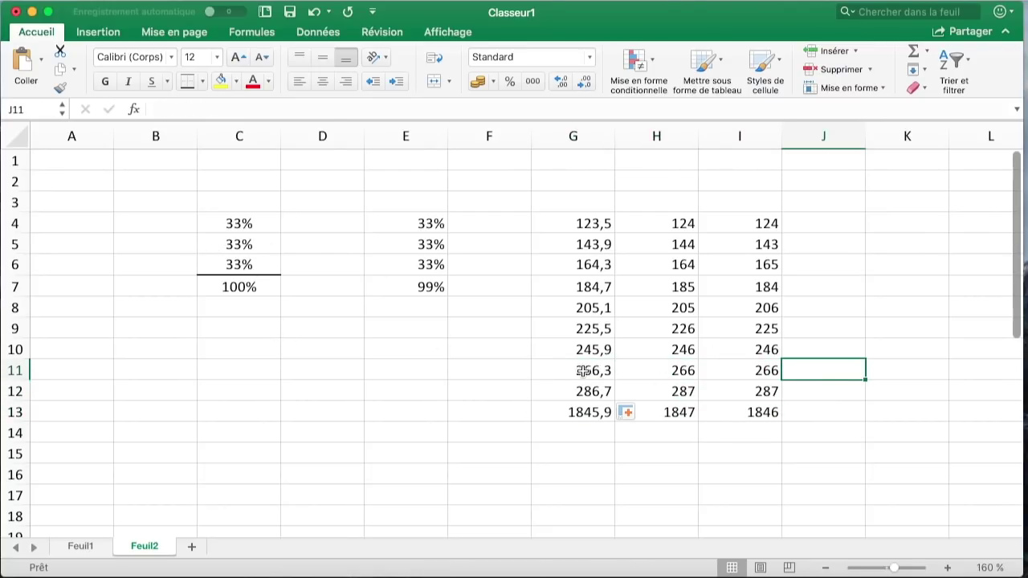
key(super+z)
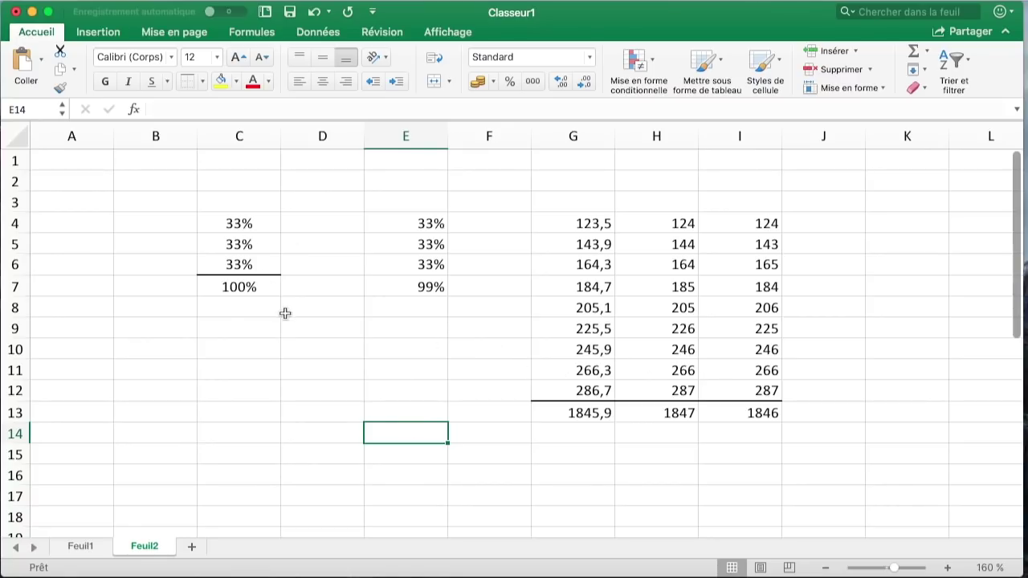
- Enter the formula =ARRONDI(C4;2) in cell E9
click(408, 336)
text(=)
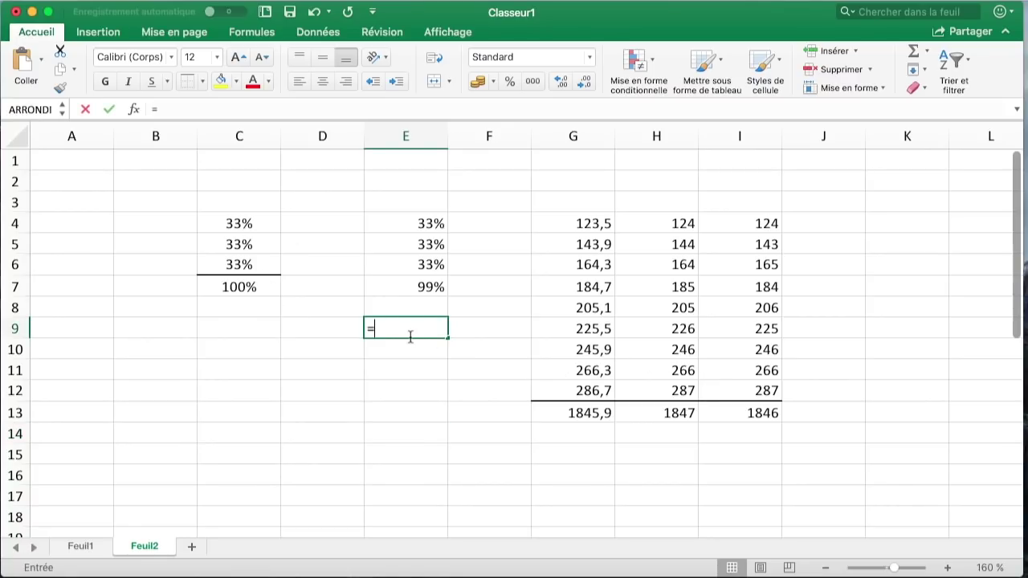
text(ar)
key(Tab)
click(247, 222)
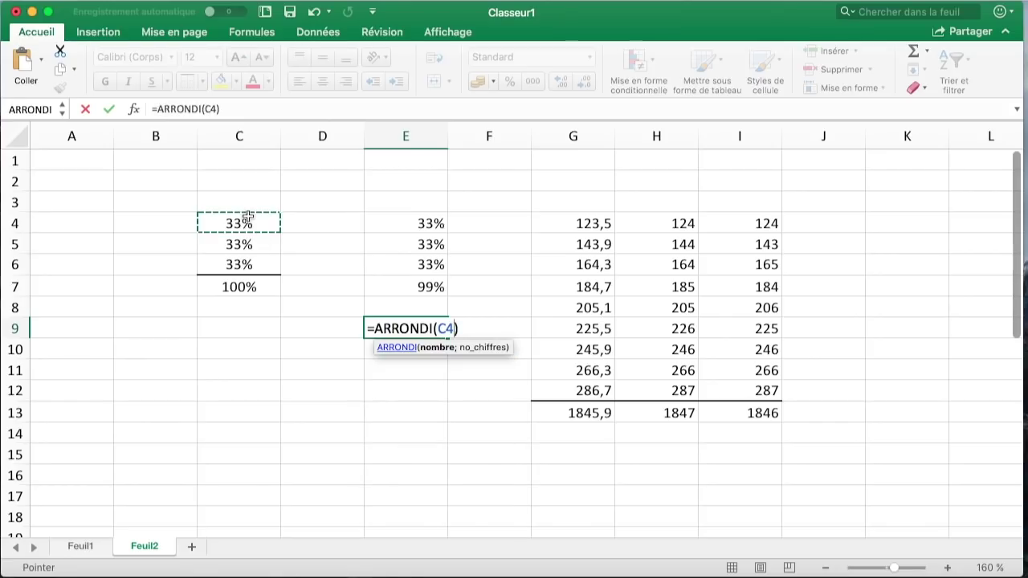
text(;2)
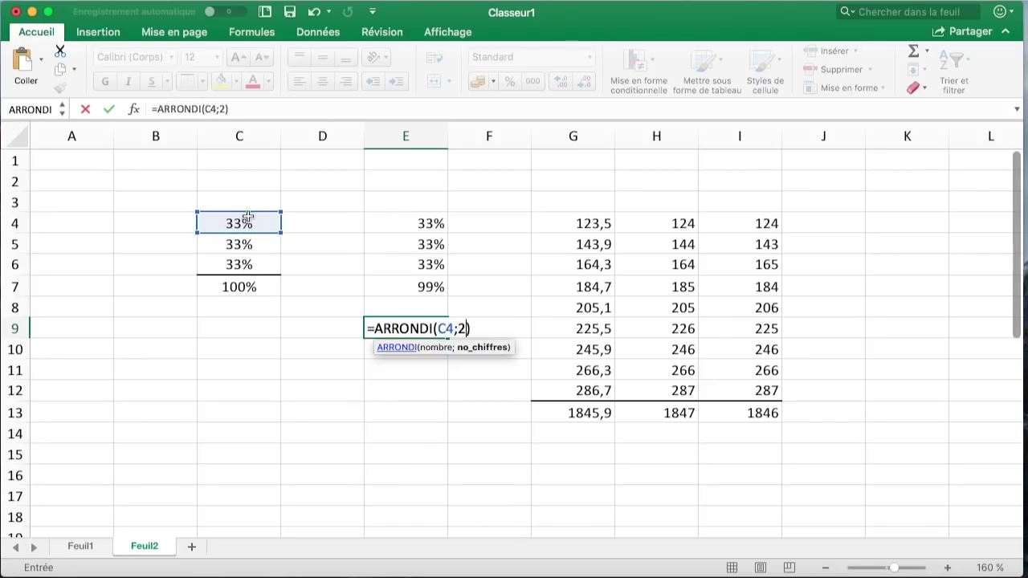
key(Return)
- Begin the E10 formula as =ARRONDI(SOMME($C$4:C5);2), with the reference to C4 made absolute
text(=)
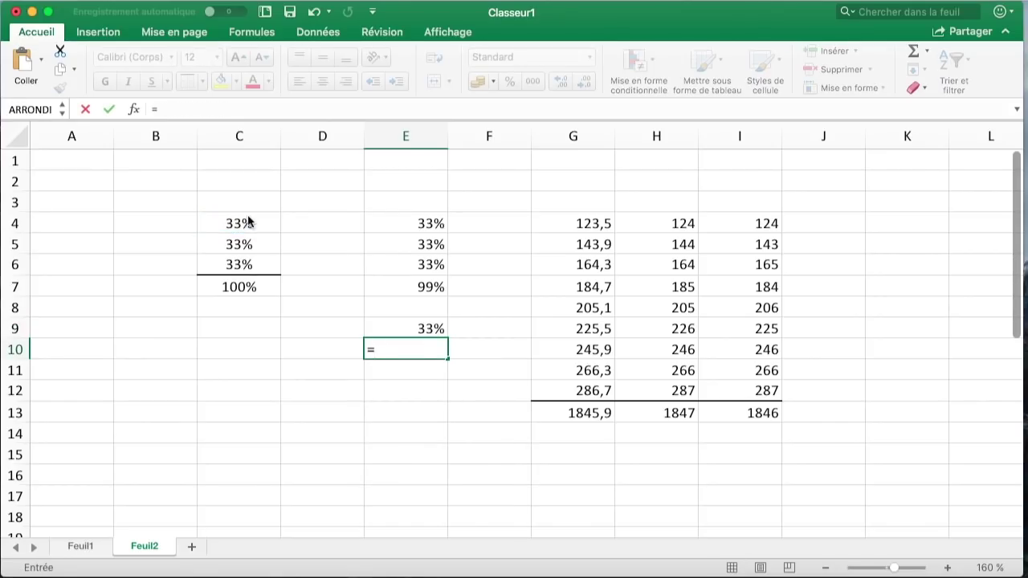
text(som)
key(BackSpace)
key(BackSpace)
key(BackSpace)
text(a)
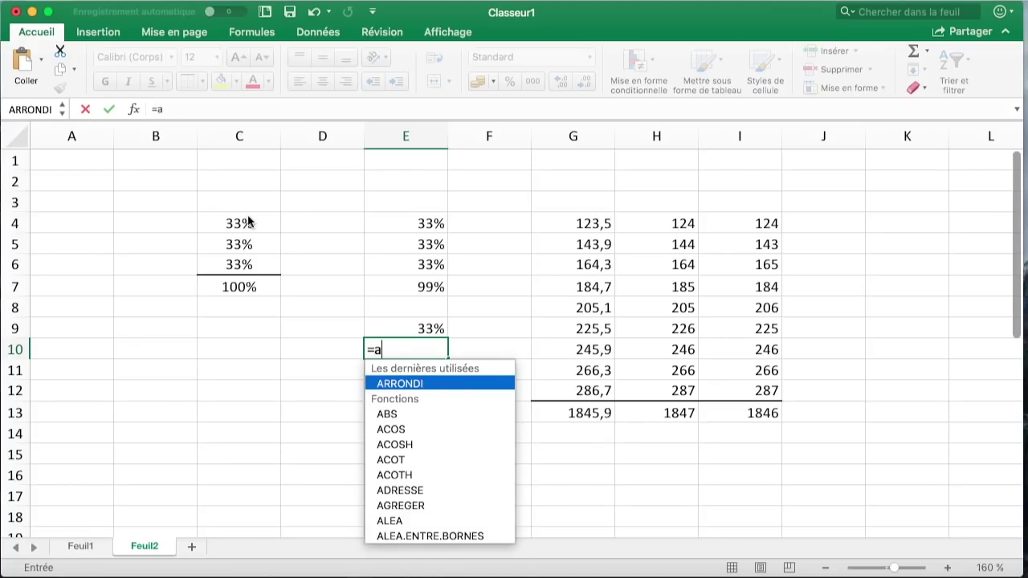
text(rrondi(somme()
drag(238, 245, 239, 224)
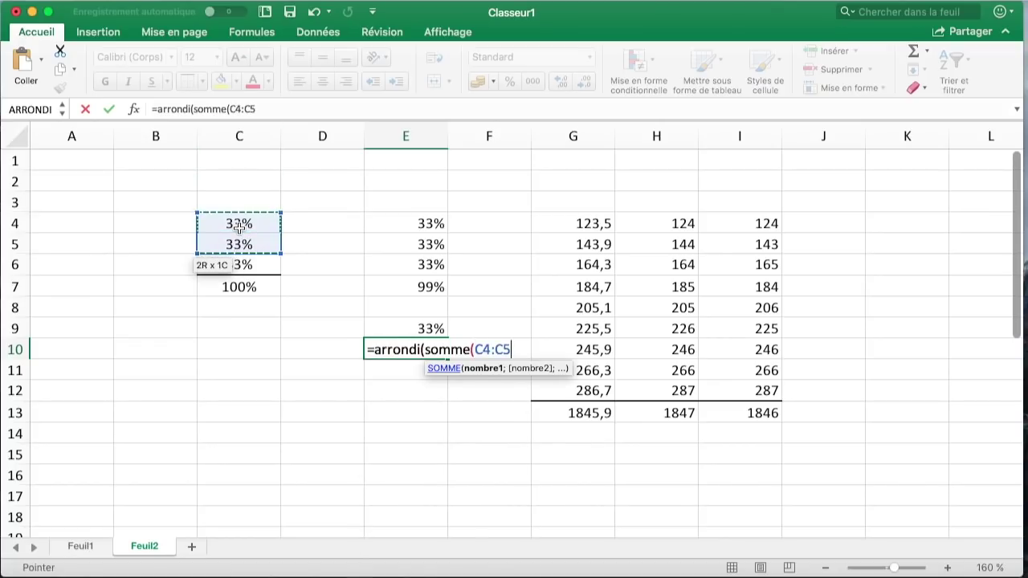
click(492, 351)
key(F4)
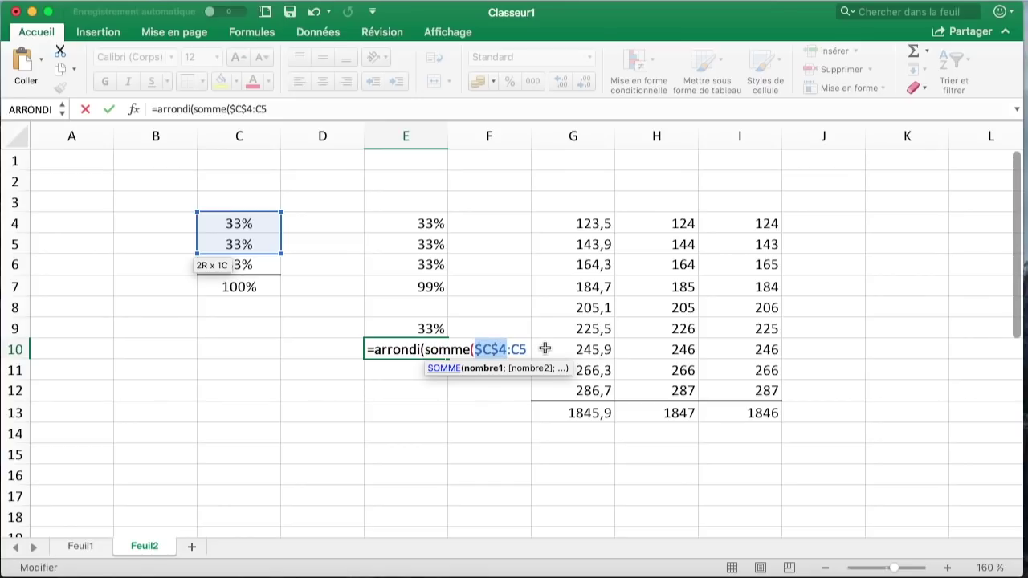
click(526, 347)
text())
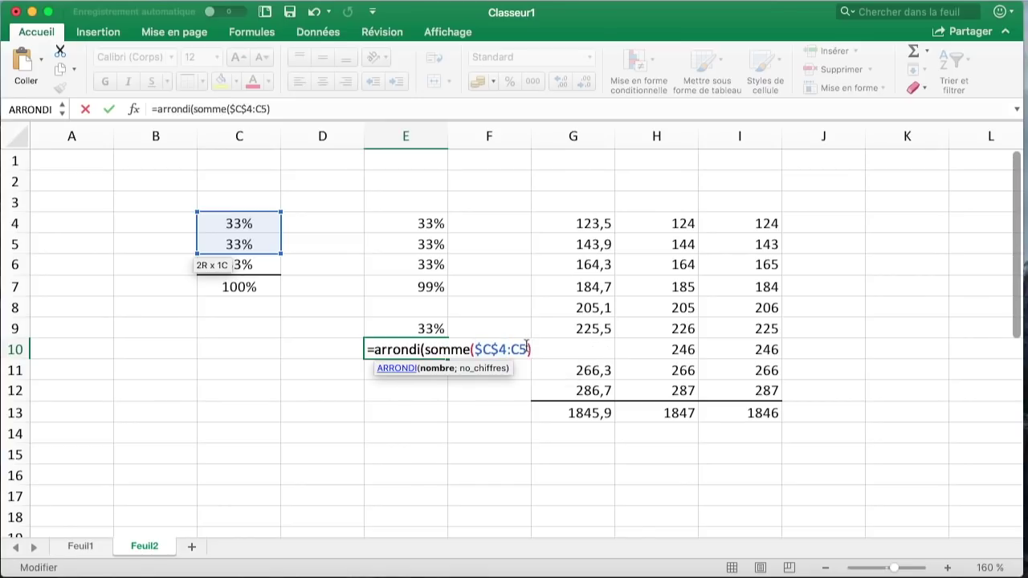
text(;2))
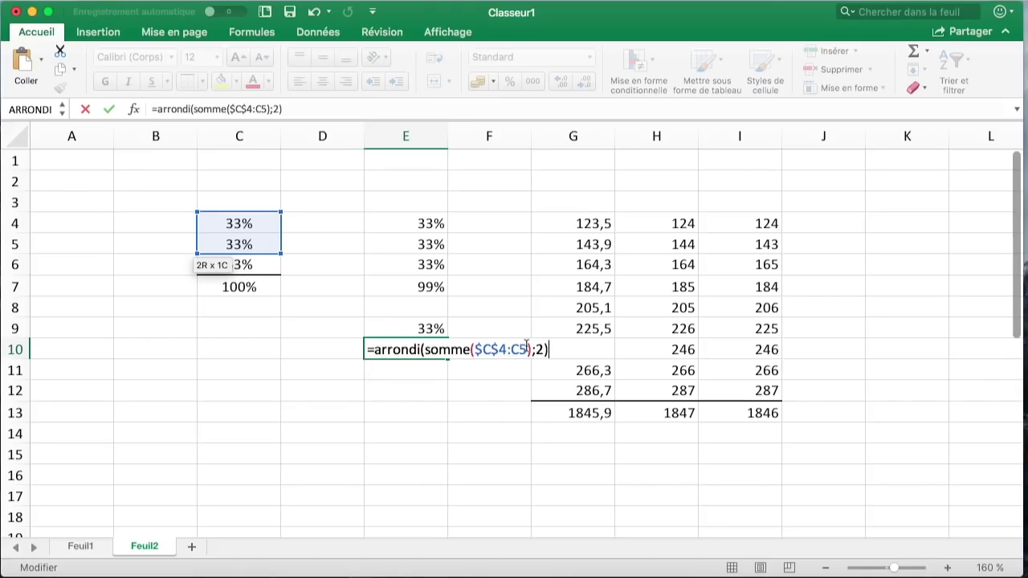
- Complete the E10 formula by subtracting SOMME($E$9:E9), with the first E9 reference made absolute
text(-somme)
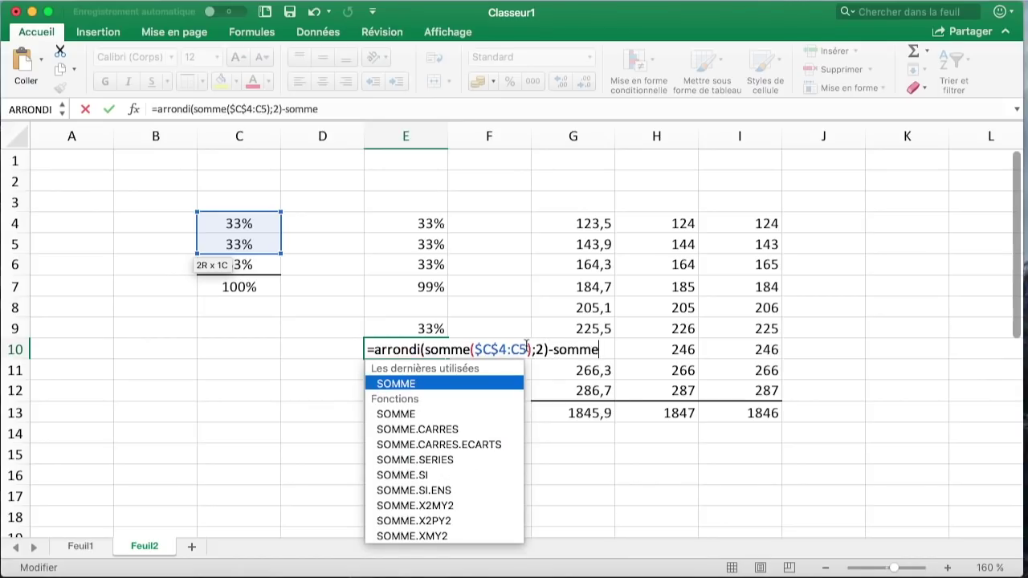
text(()
click(423, 326)
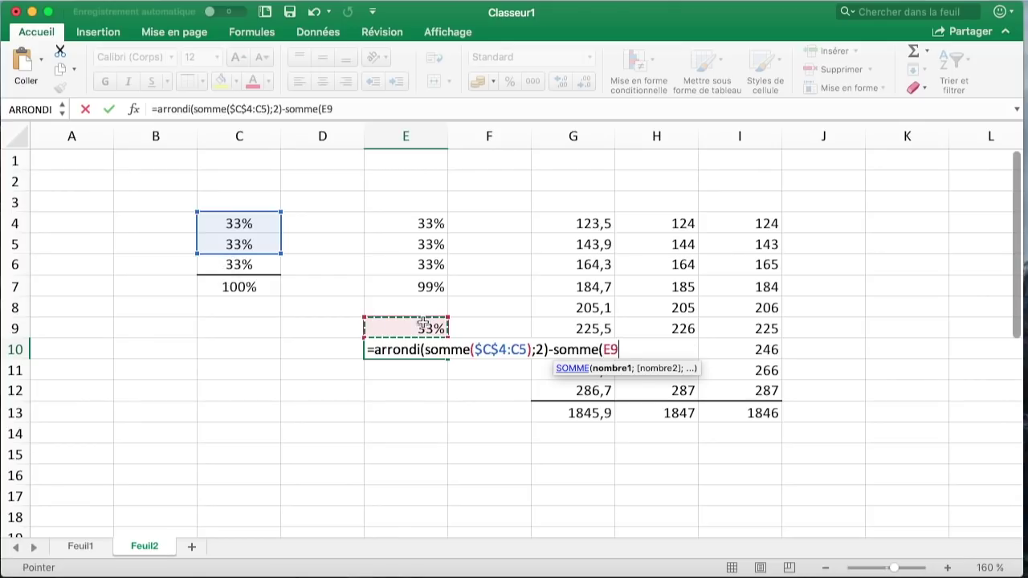
key(F4)
text(:E9)
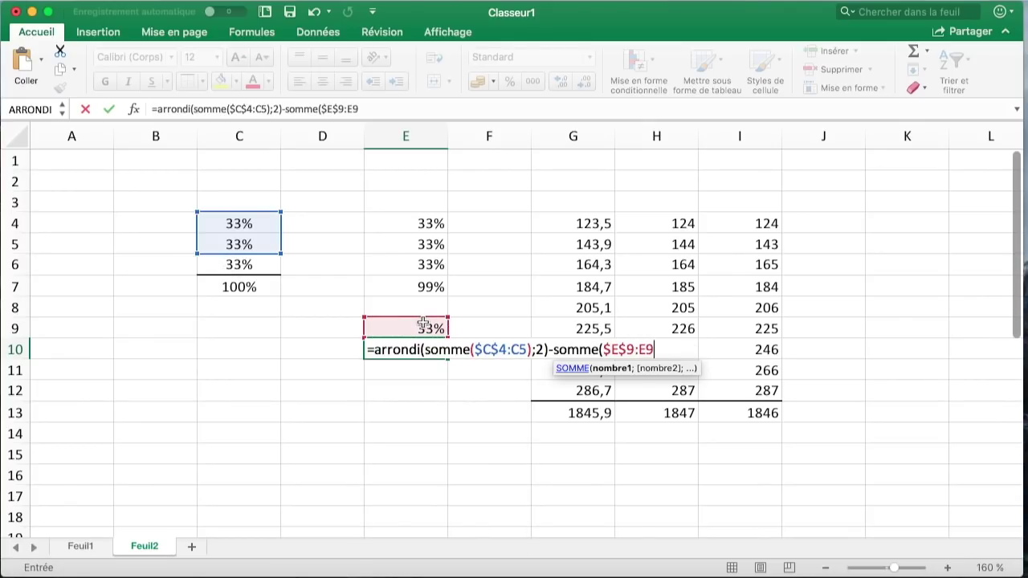
text())
key(Return)
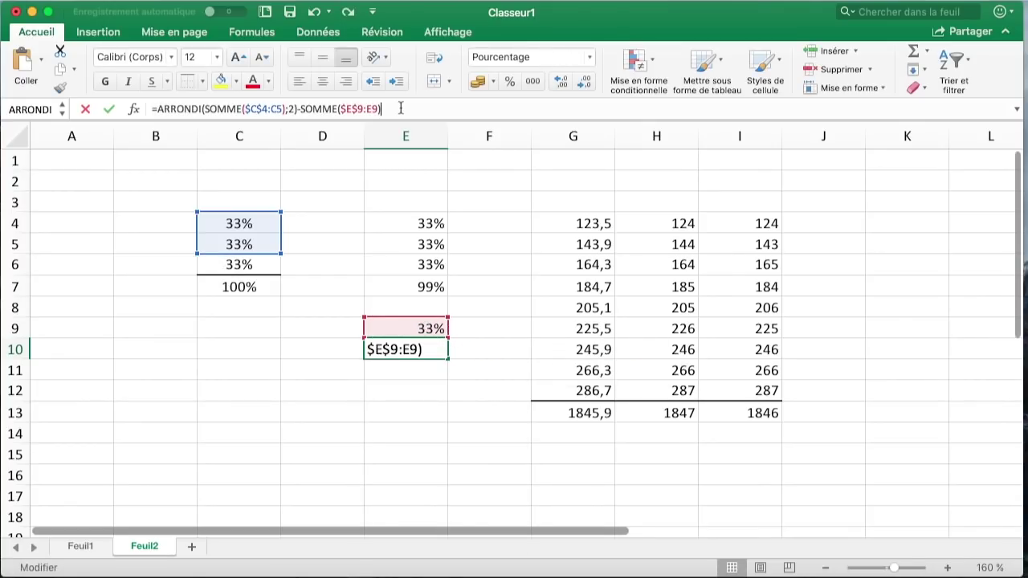
- Fill the E10 formula down to E11 and copy the SOMME total from E7 into E12
click(438, 354)
drag(447, 359, 447, 375)
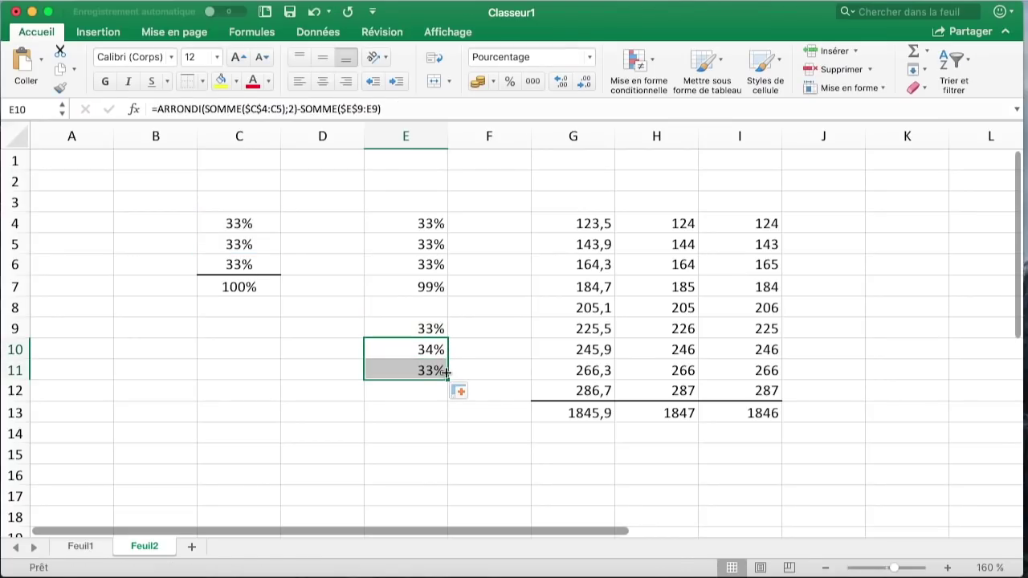
click(419, 388)
click(432, 288)
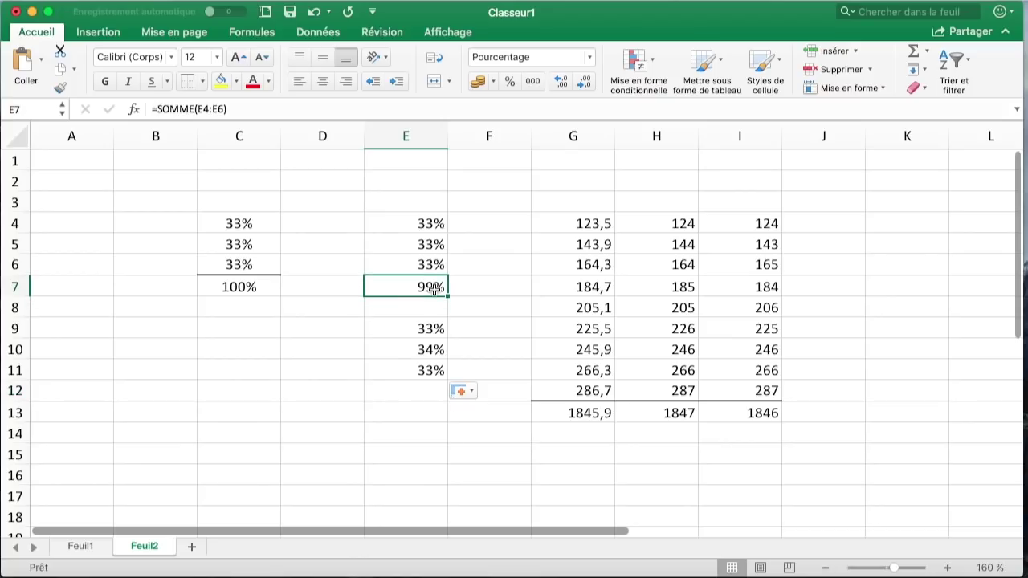
key(super+c)
click(432, 391)
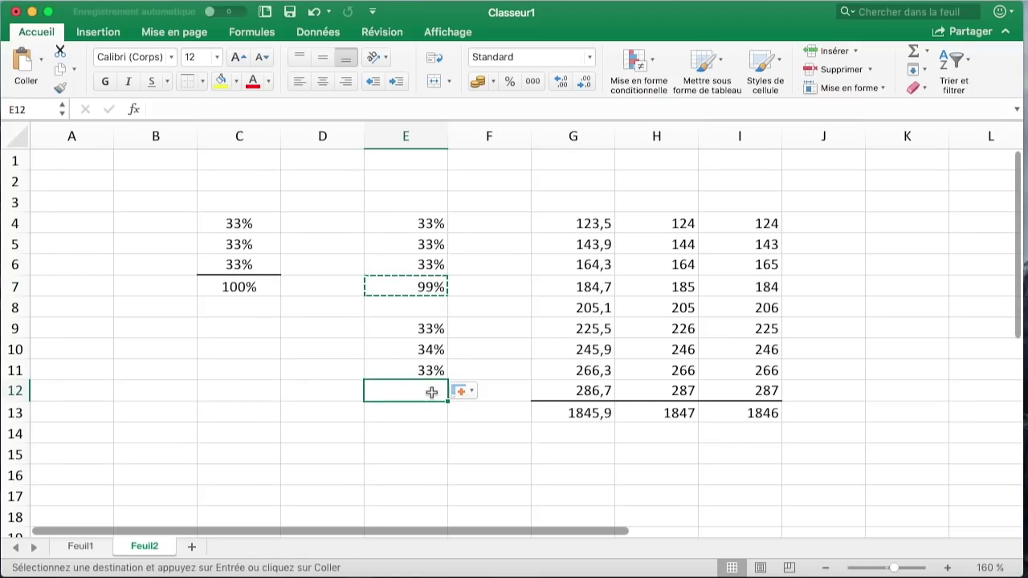
key(super+v)
double_click(432, 392)
key(Escape)
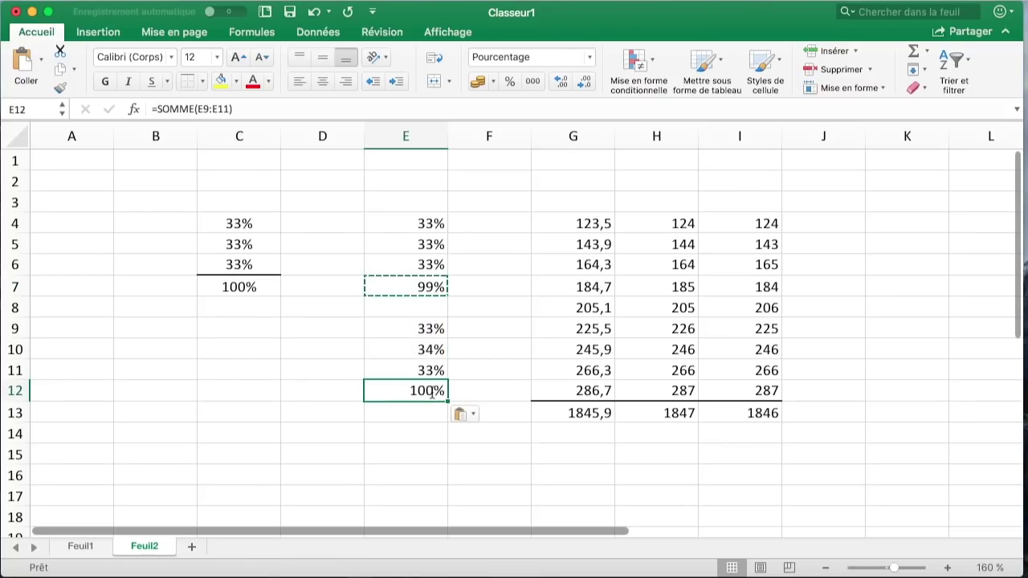
- Show the percentages in E9:E11 with one decimal place and select E10 to view its formula
drag(431, 329, 429, 370)
click(559, 81)
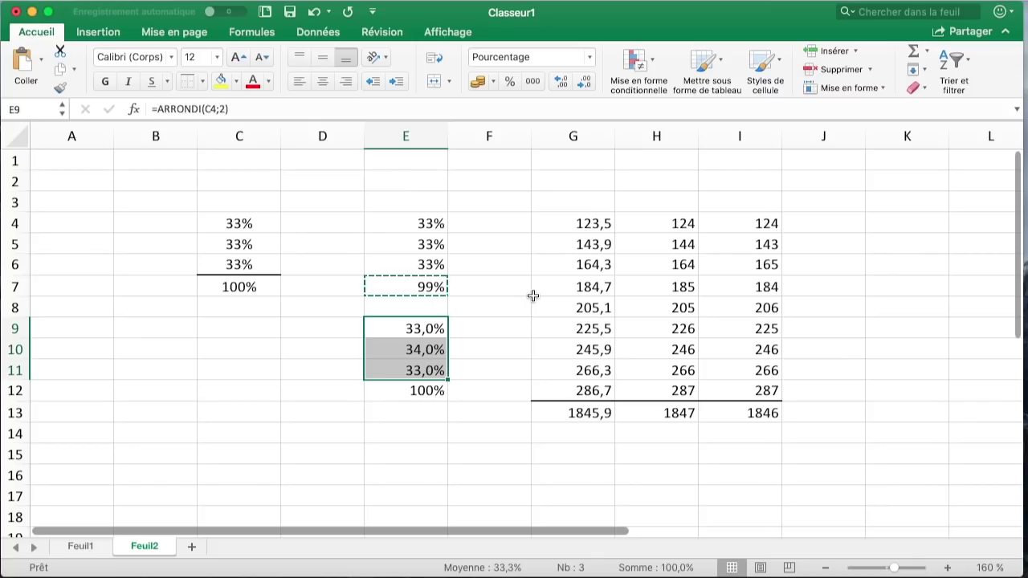
click(438, 353)
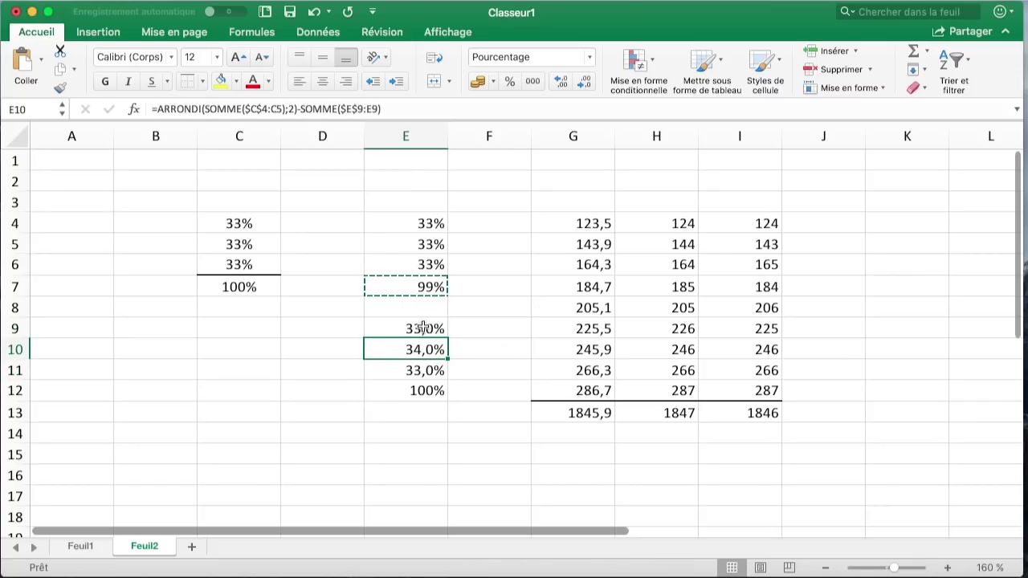
- Review the rounding formulas in E9 and E10, and add a bottom border under E11 above the total
click(470, 432)
click(434, 331)
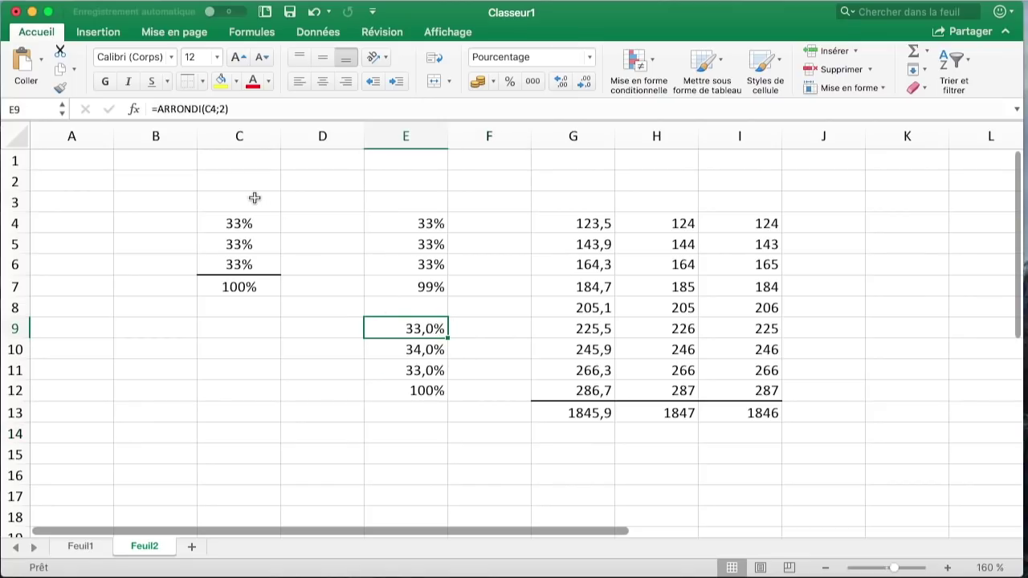
click(431, 348)
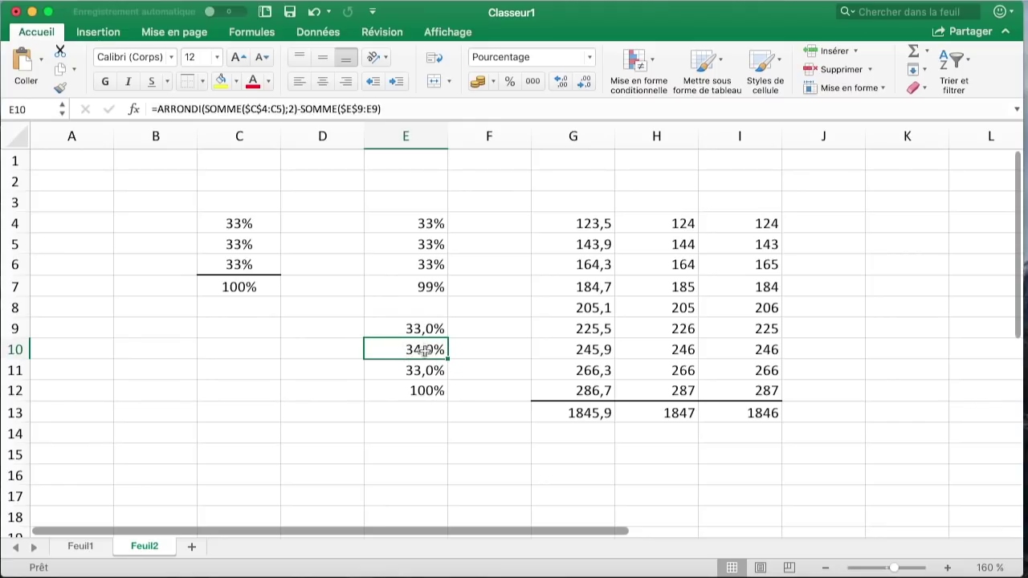
click(412, 451)
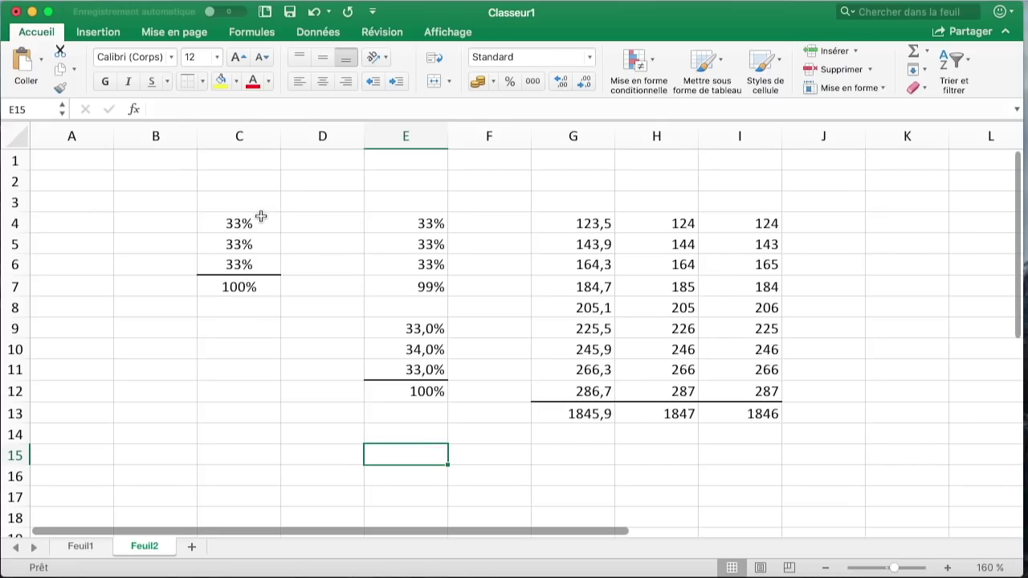
- Compare the simple rounding in E4 and E7 with the cumulative formulas in E9, E10 and E12, and examine G5:I5
click(393, 286)
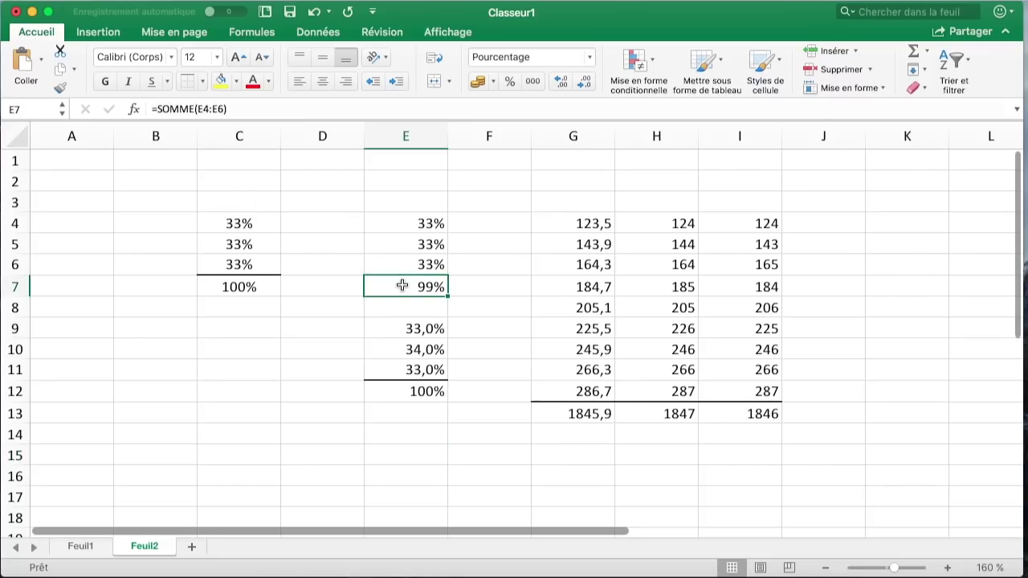
click(430, 223)
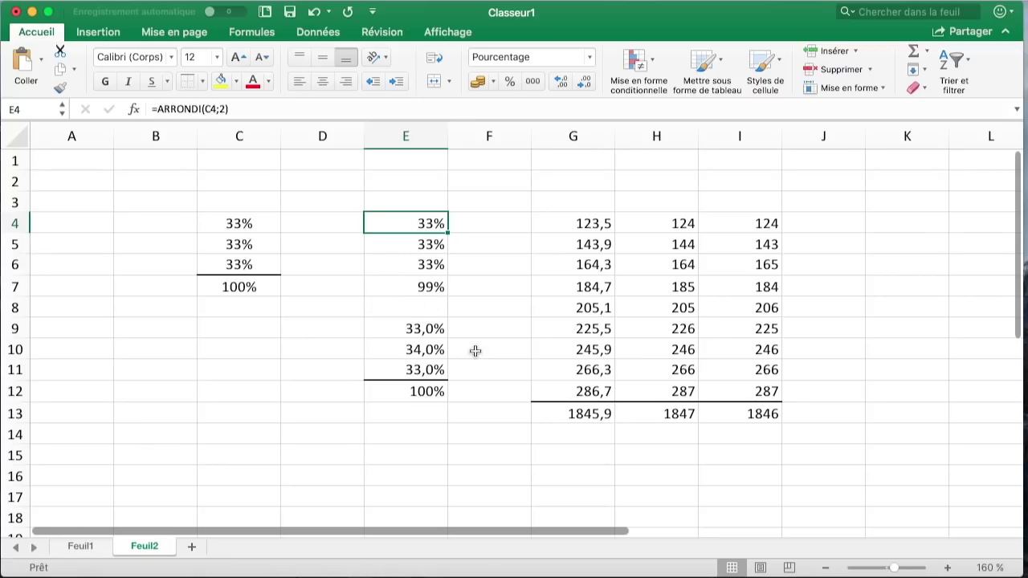
click(427, 391)
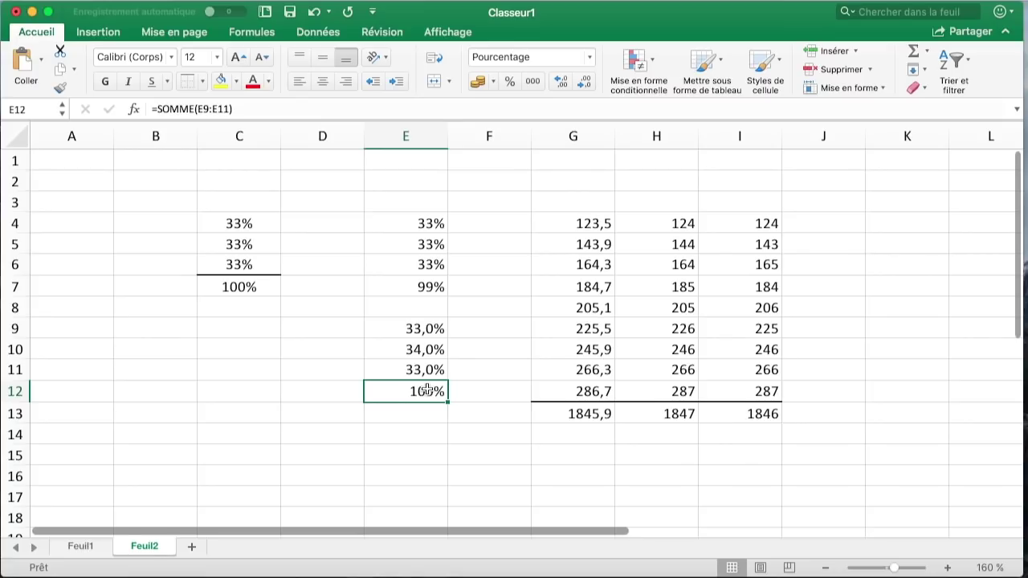
click(439, 329)
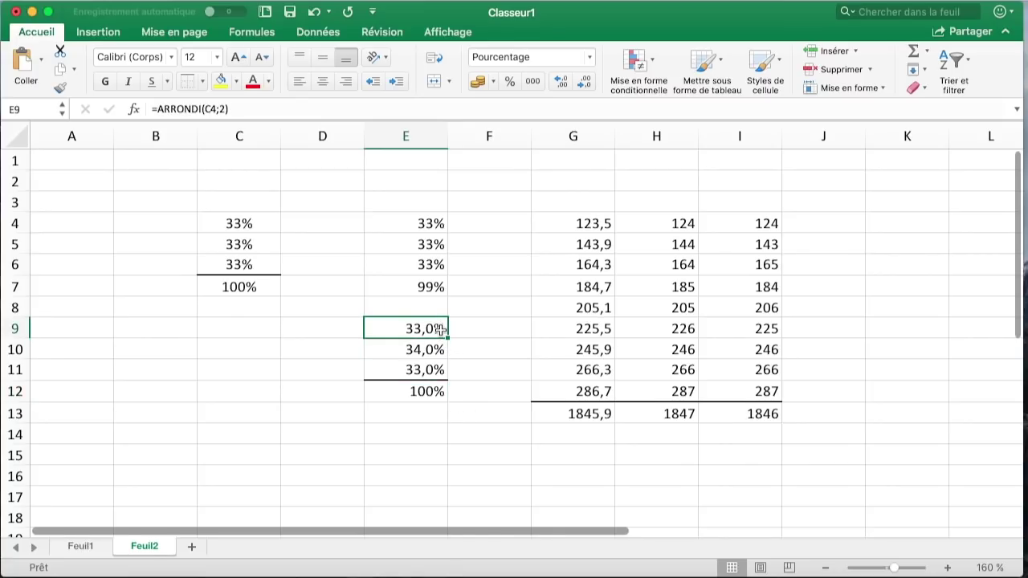
click(433, 350)
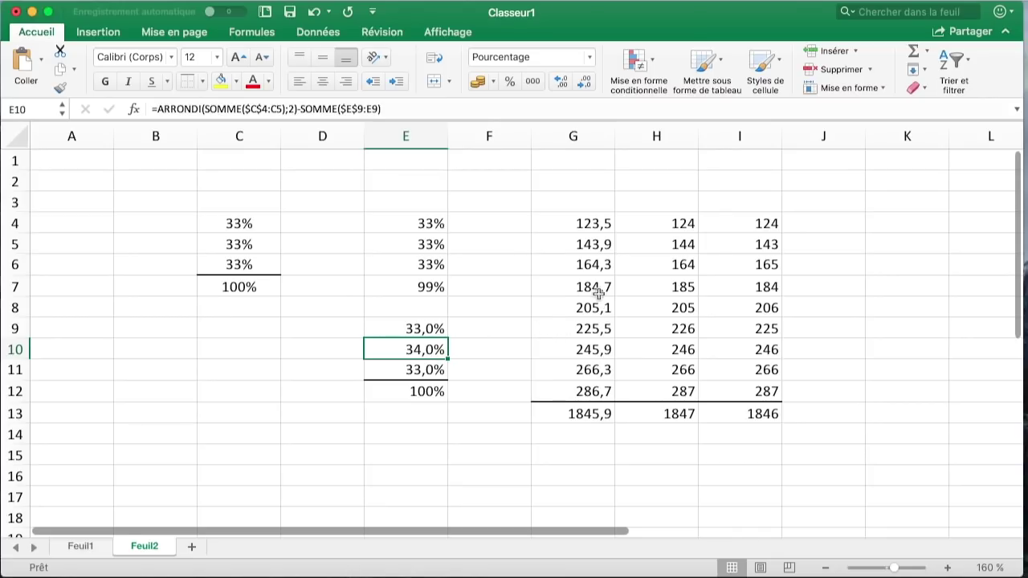
drag(599, 247, 734, 247)
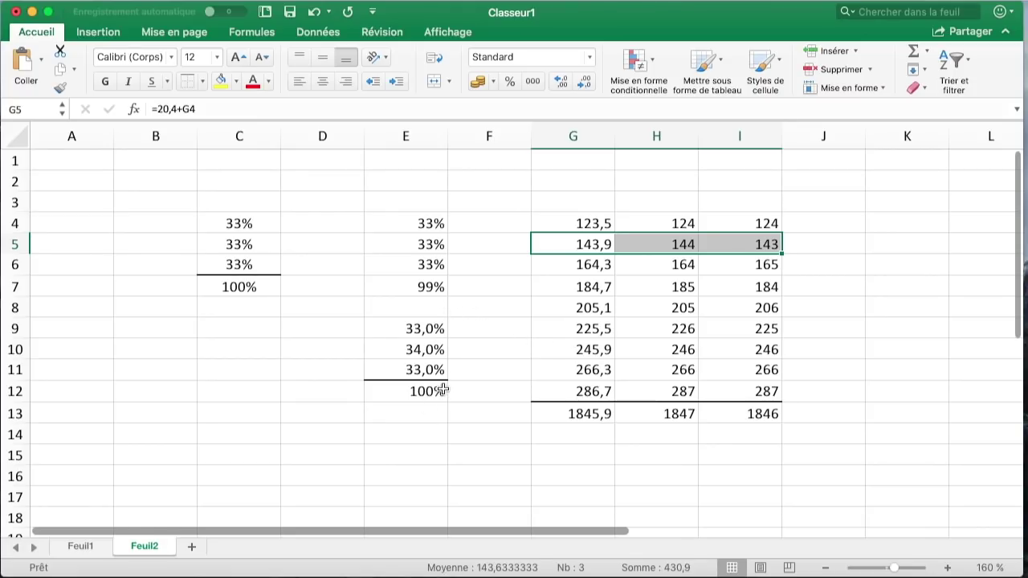
click(906, 348)
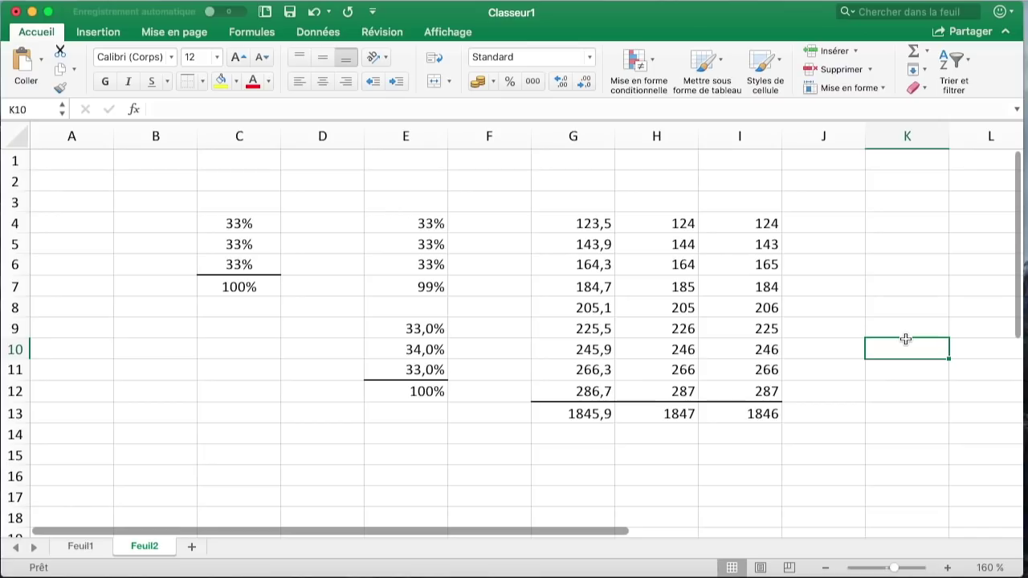
click(838, 192)
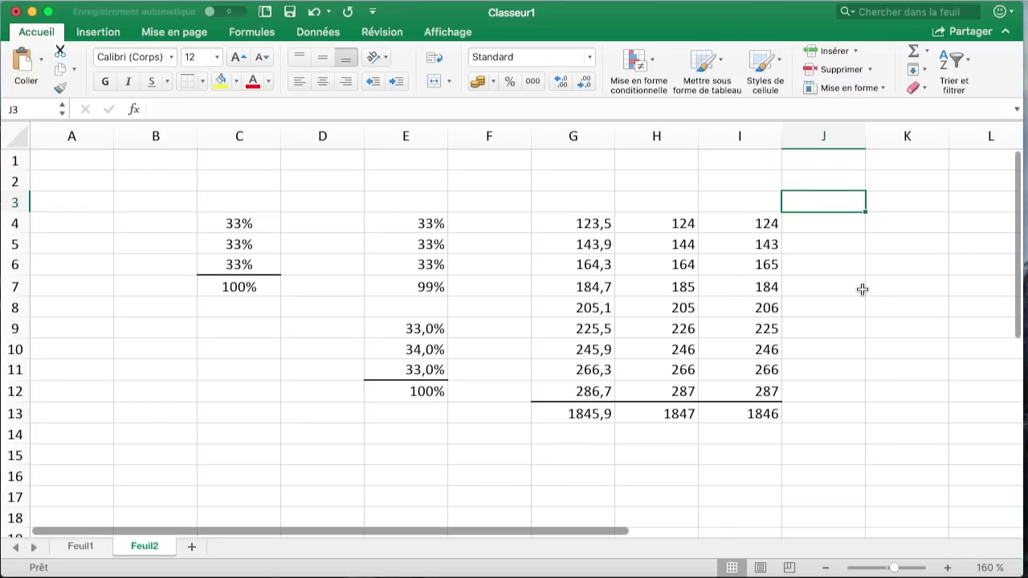
key(Left)
key(Down)
key(Up)
key(Right)
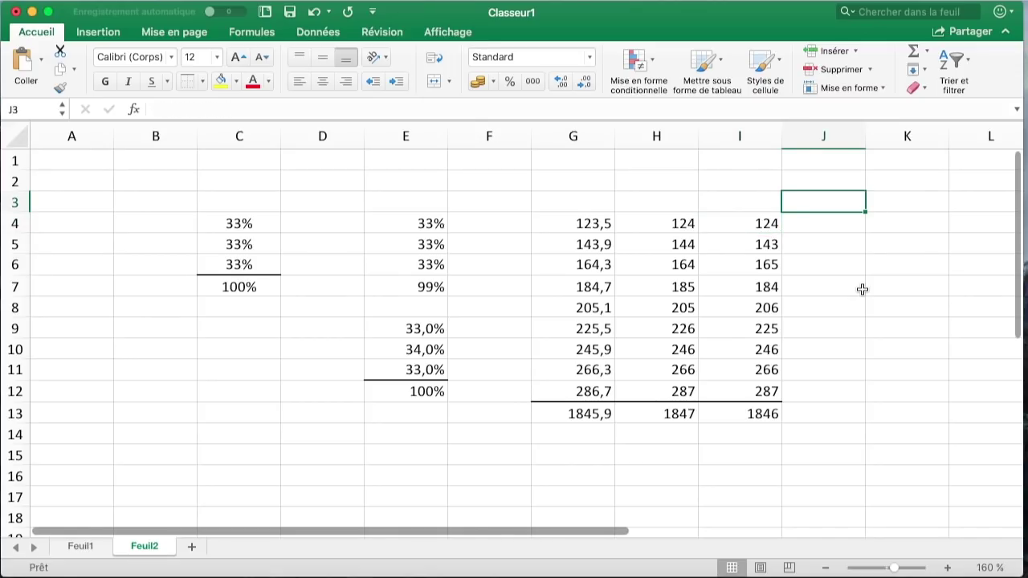